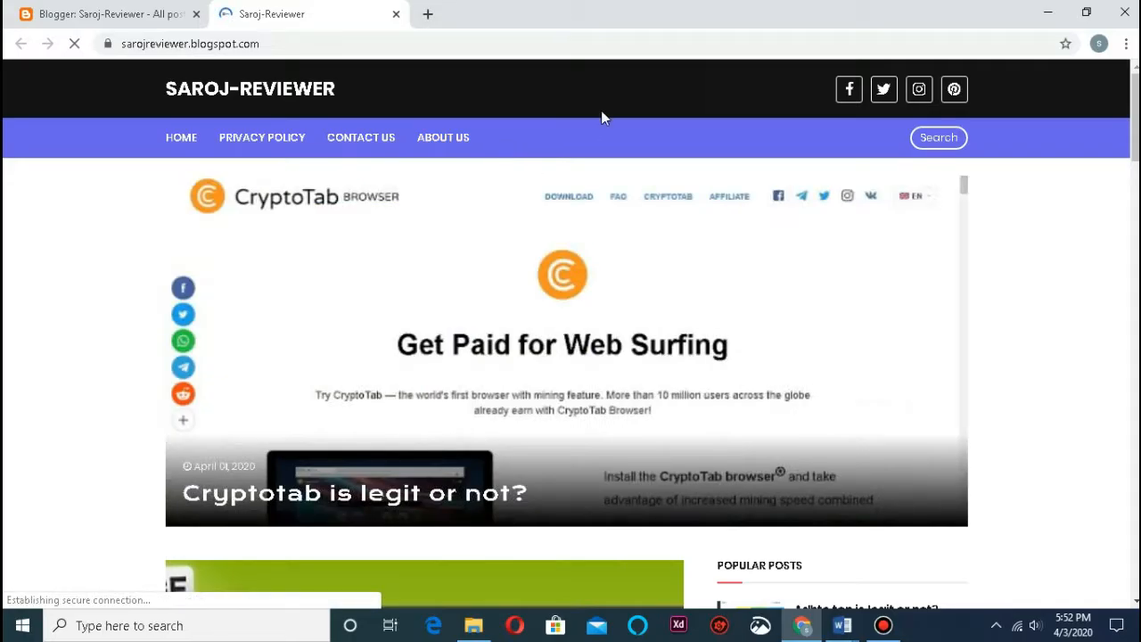
- Return to the blog's dashboard, close the blog preview tab and open the Layout page
left_click(82, 9)
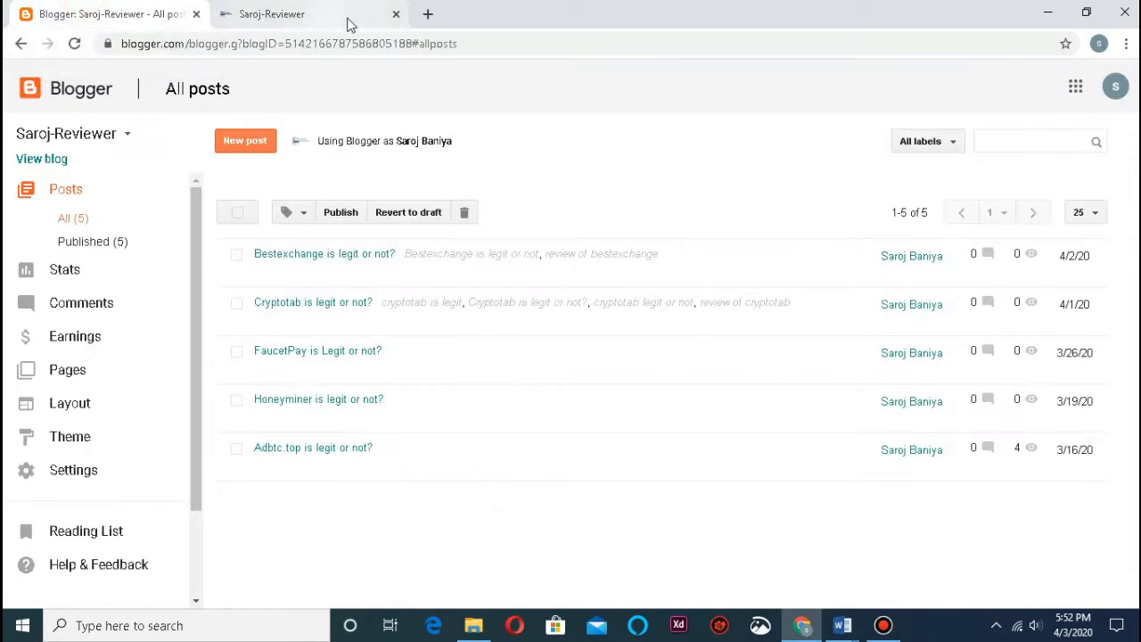
left_click(397, 16)
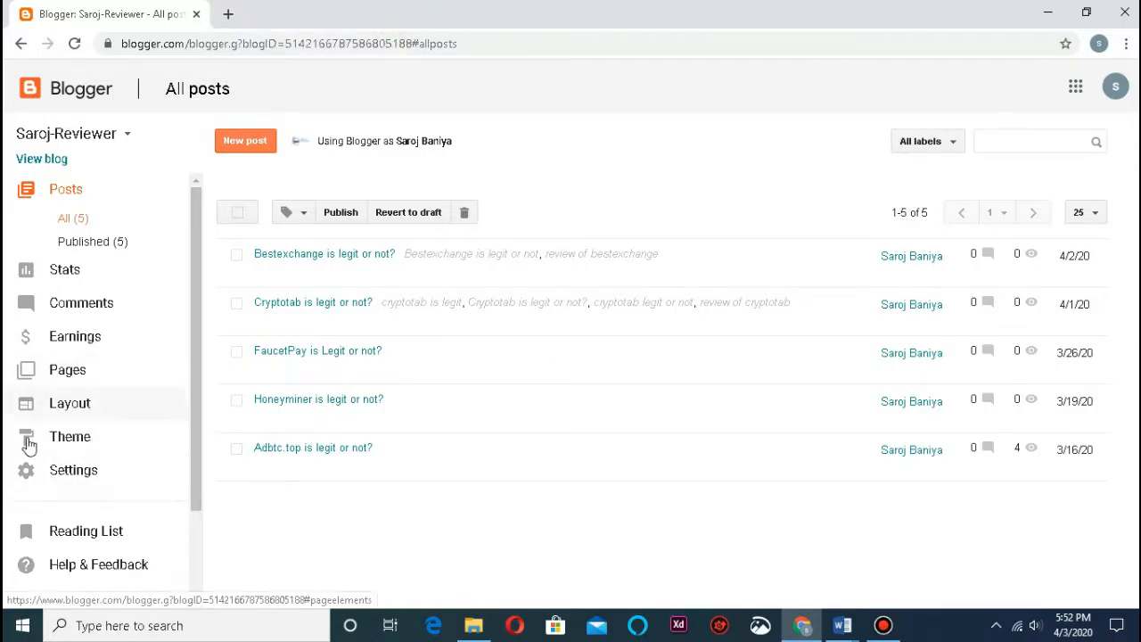
left_click(74, 405)
- Examine the settings of the Main Menu link list and close them without changes
scroll(686, 397, "down", 2)
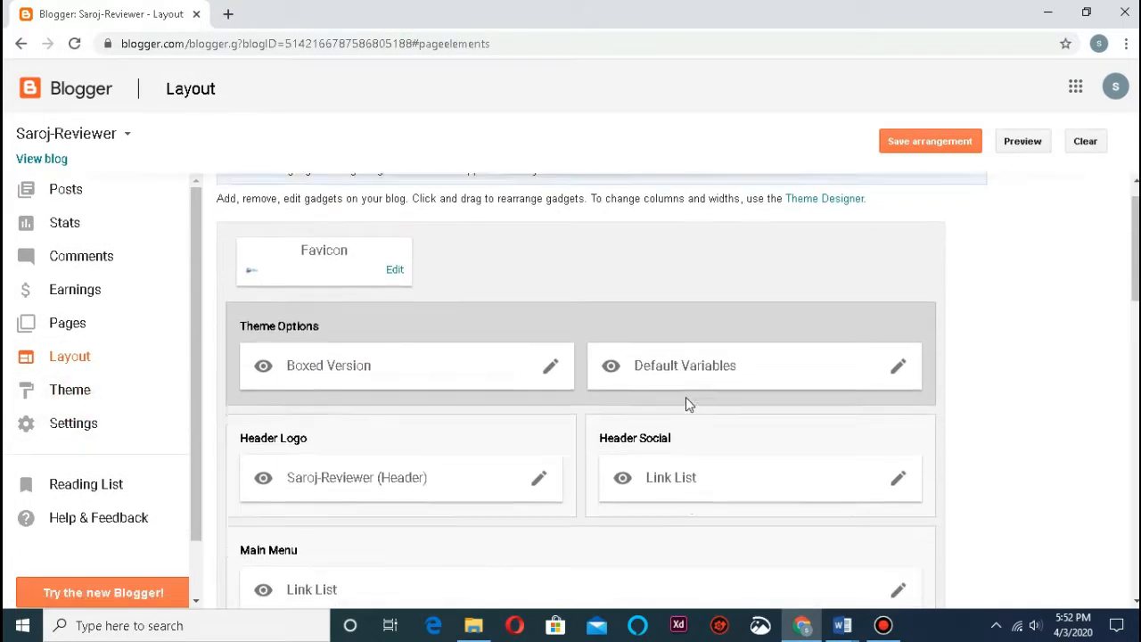
scroll(698, 389, "down", 2)
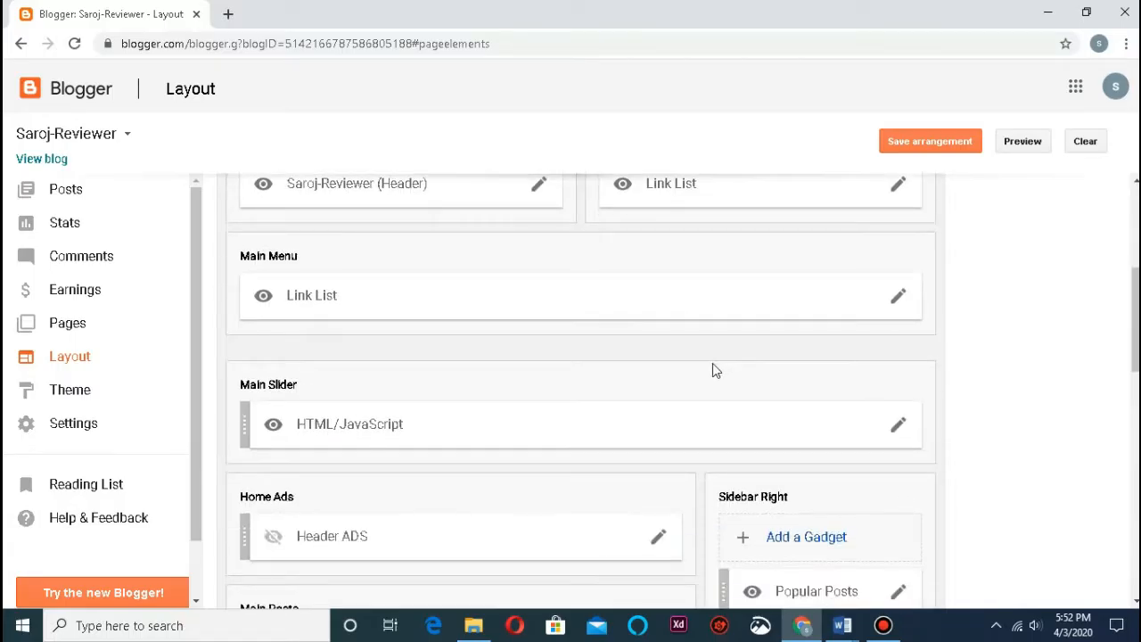
scroll(713, 369, "up", 2)
scroll(752, 416, "down", 1)
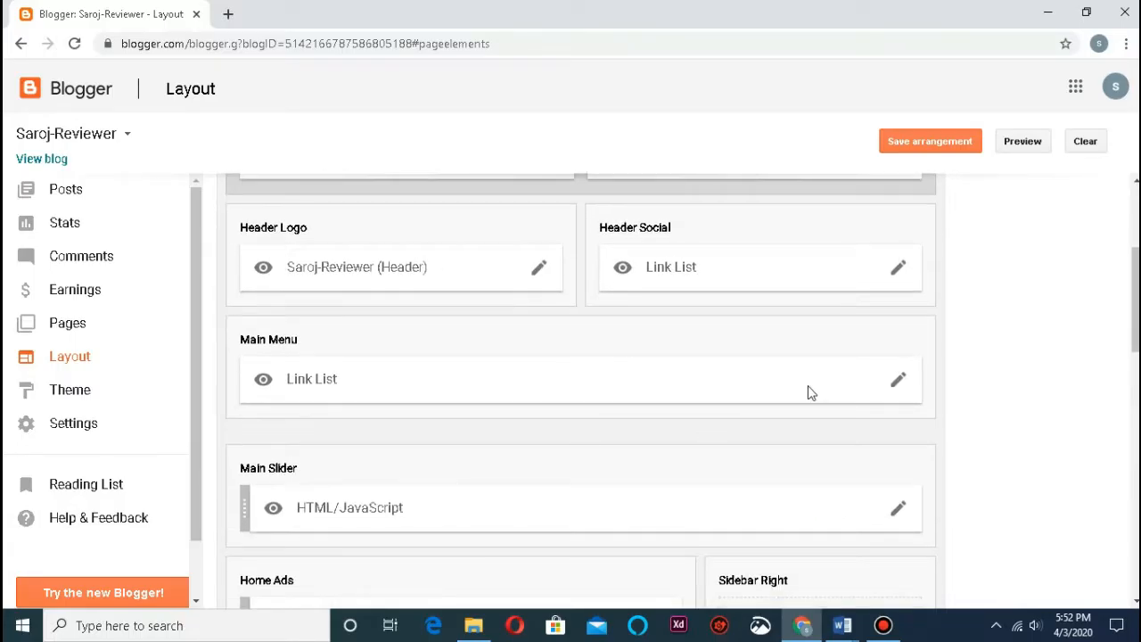
left_click(897, 380)
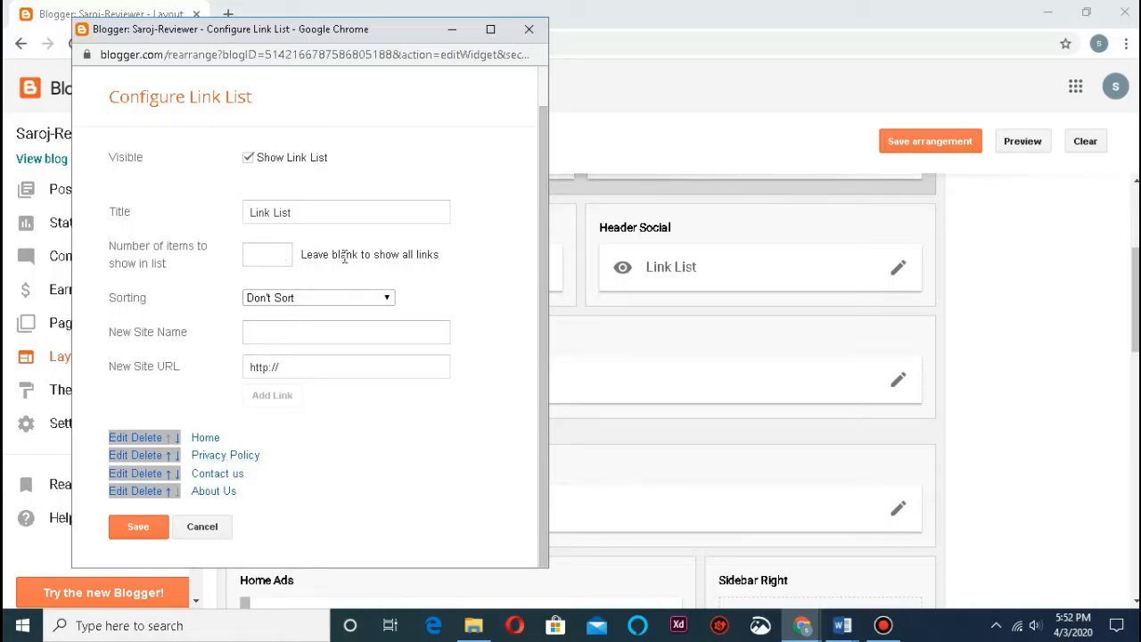
triple_click(321, 211)
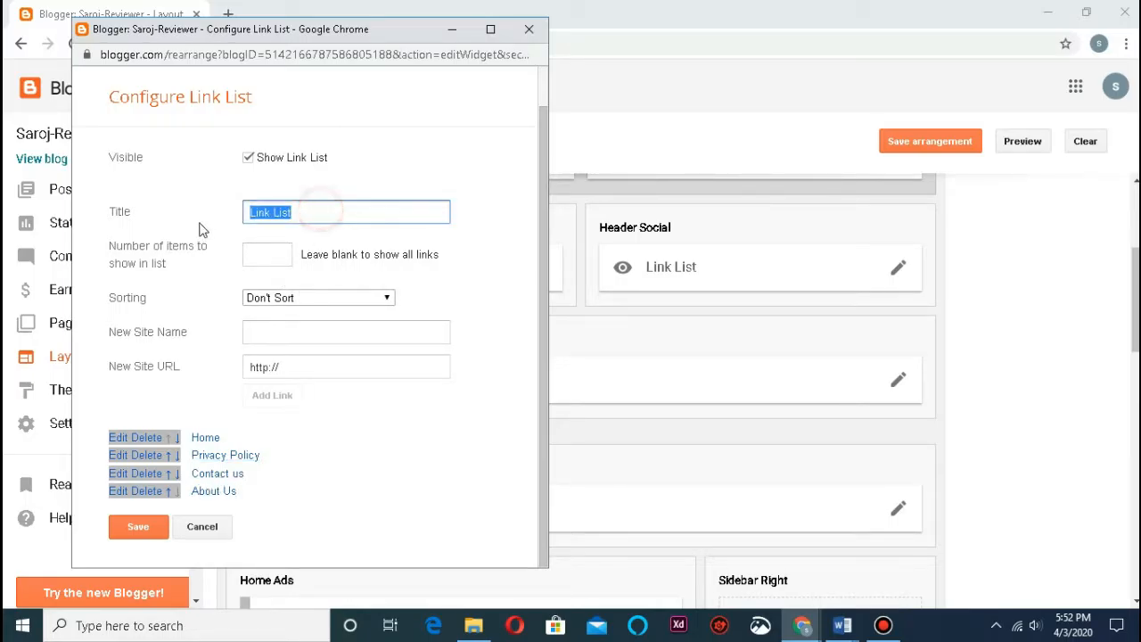
left_click(331, 364)
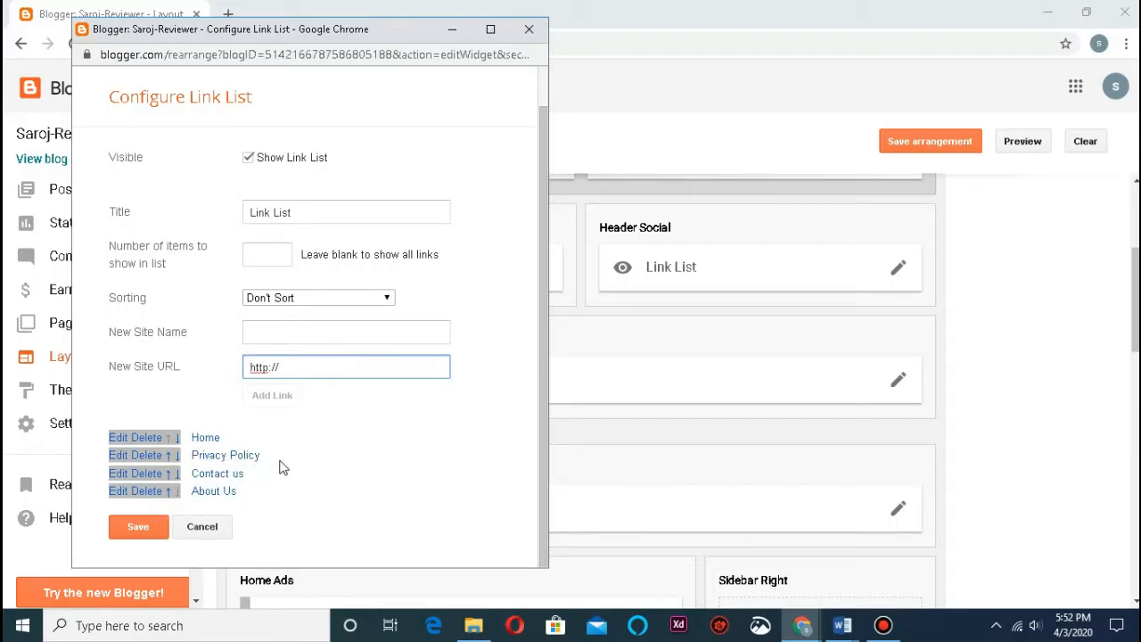
left_click(527, 31)
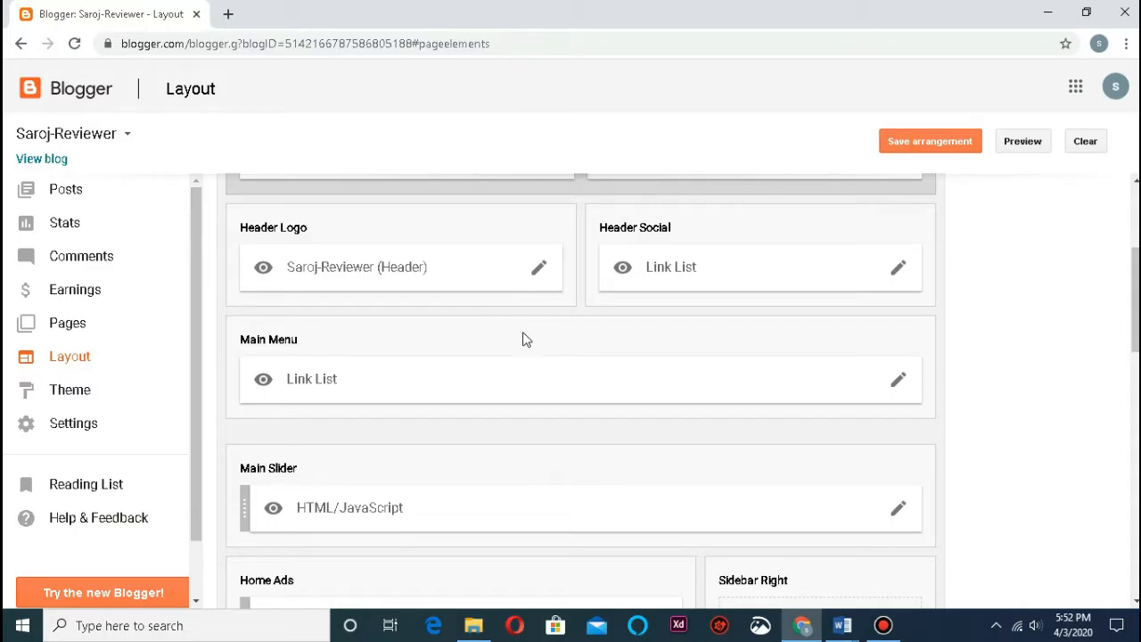
- Add an Image gadget to the Sidebar Right section
scroll(526, 343, "down", 1)
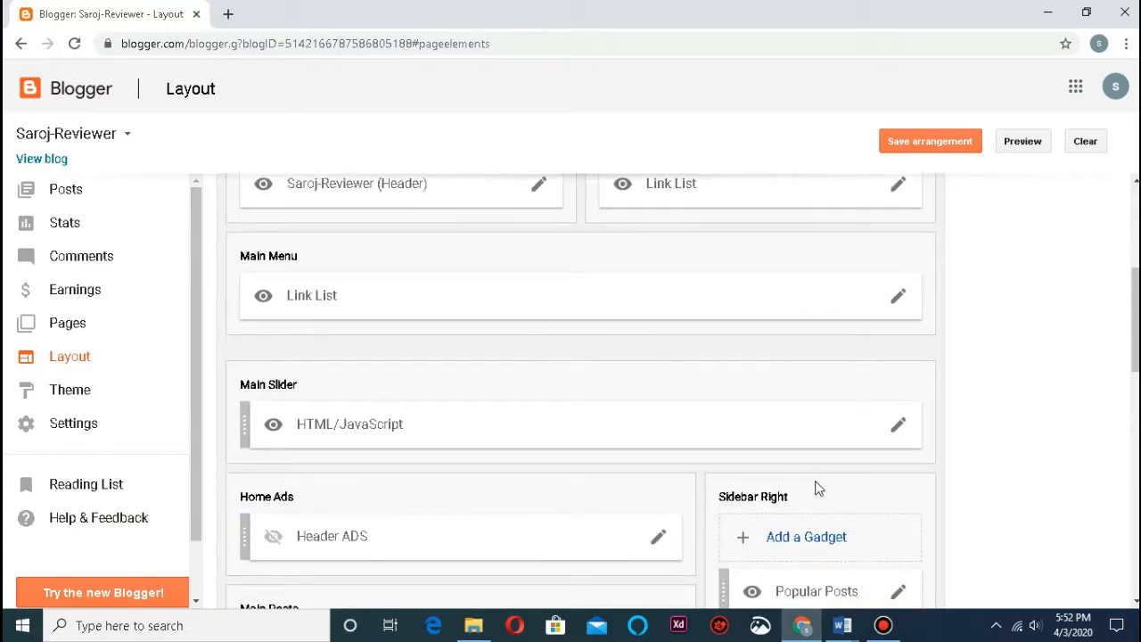
scroll(634, 435, "down", 2)
scroll(635, 429, "down", 2)
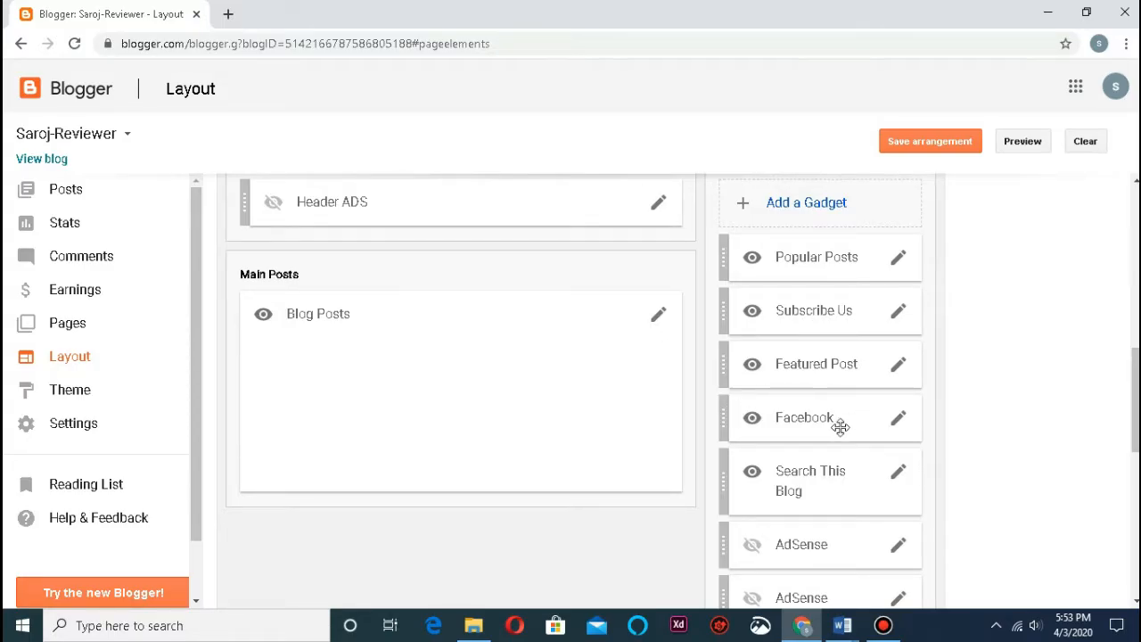
scroll(830, 430, "down", 2)
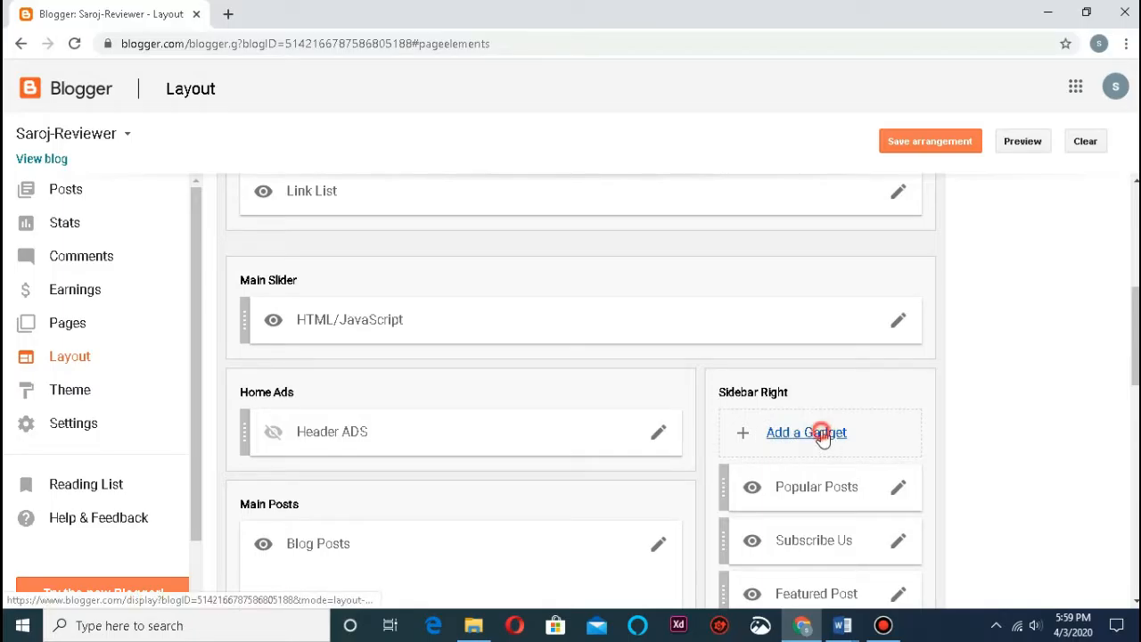
left_click(822, 434)
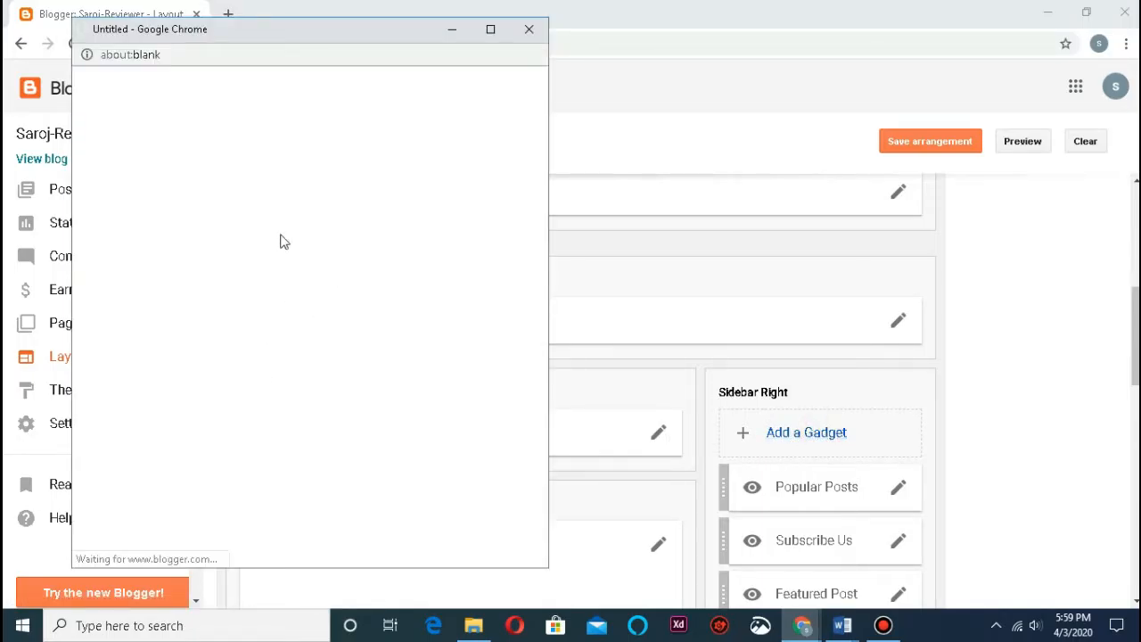
scroll(304, 313, "down", 3)
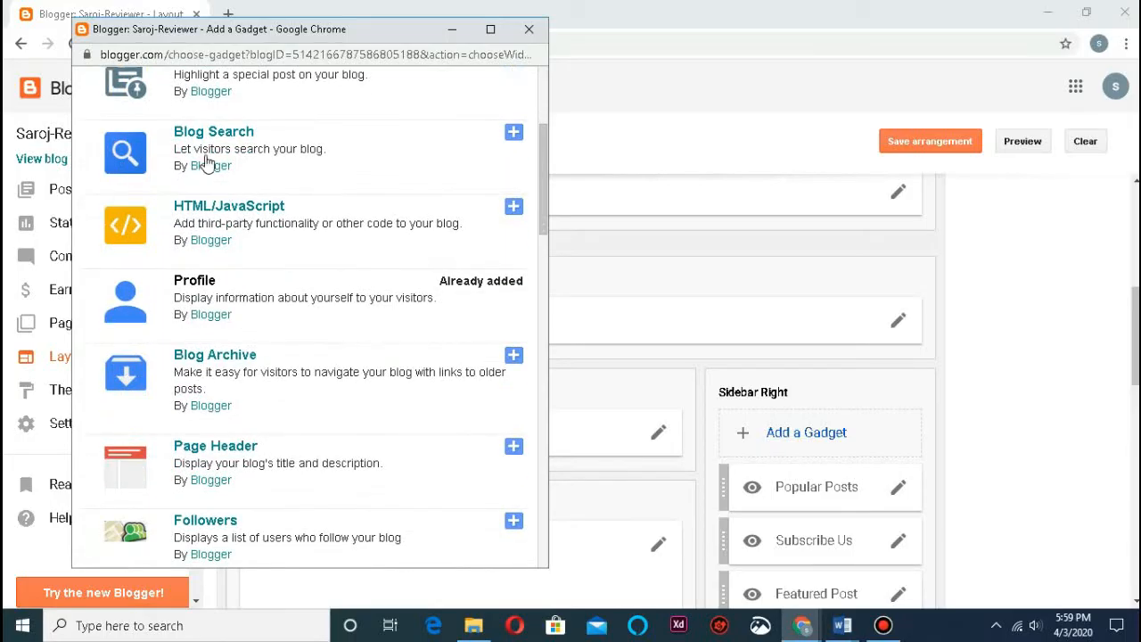
scroll(300, 448, "up", 2)
scroll(276, 398, "down", 3)
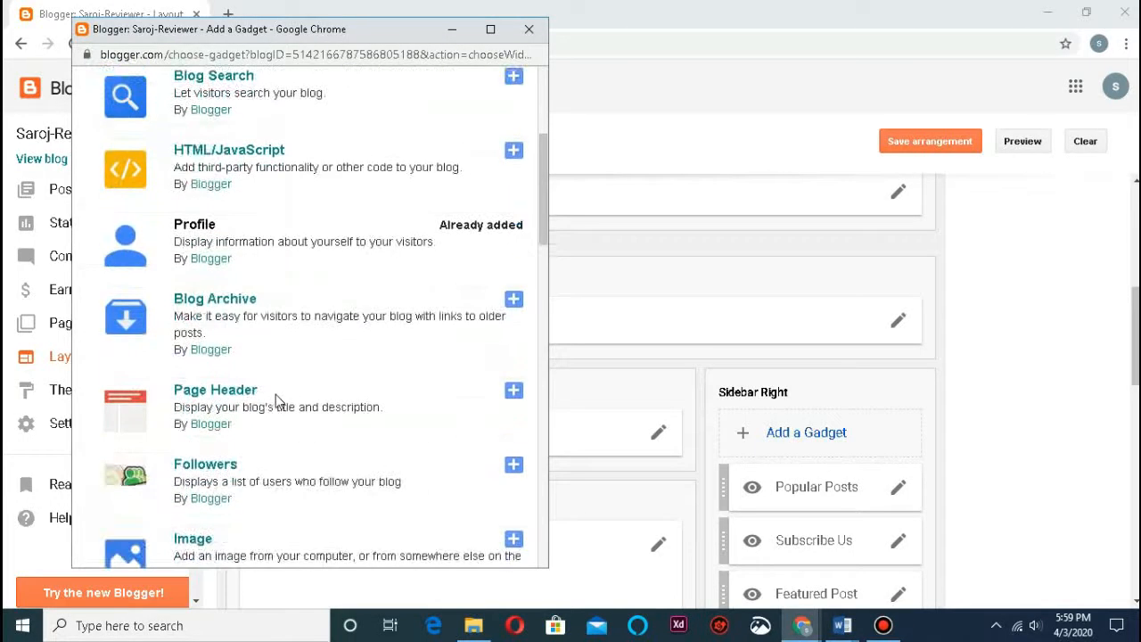
scroll(278, 401, "down", 1)
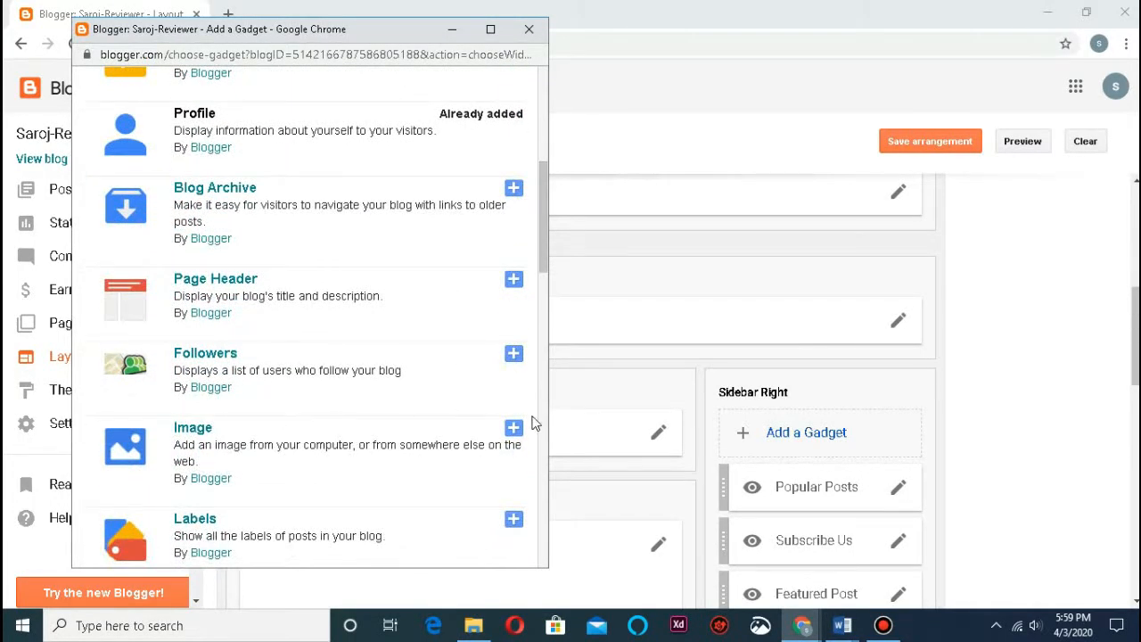
left_click(513, 428)
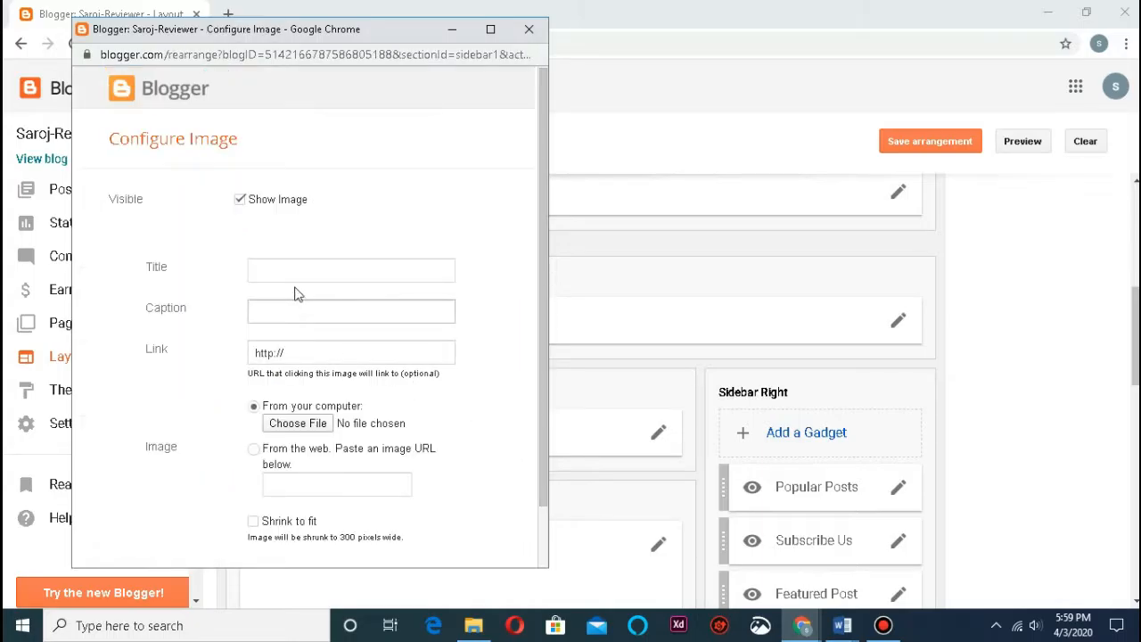
- Fill in the image gadget with the title "Follow me on Gaming", the caption "Gaming" and the personal website's URL as link
left_click(294, 275)
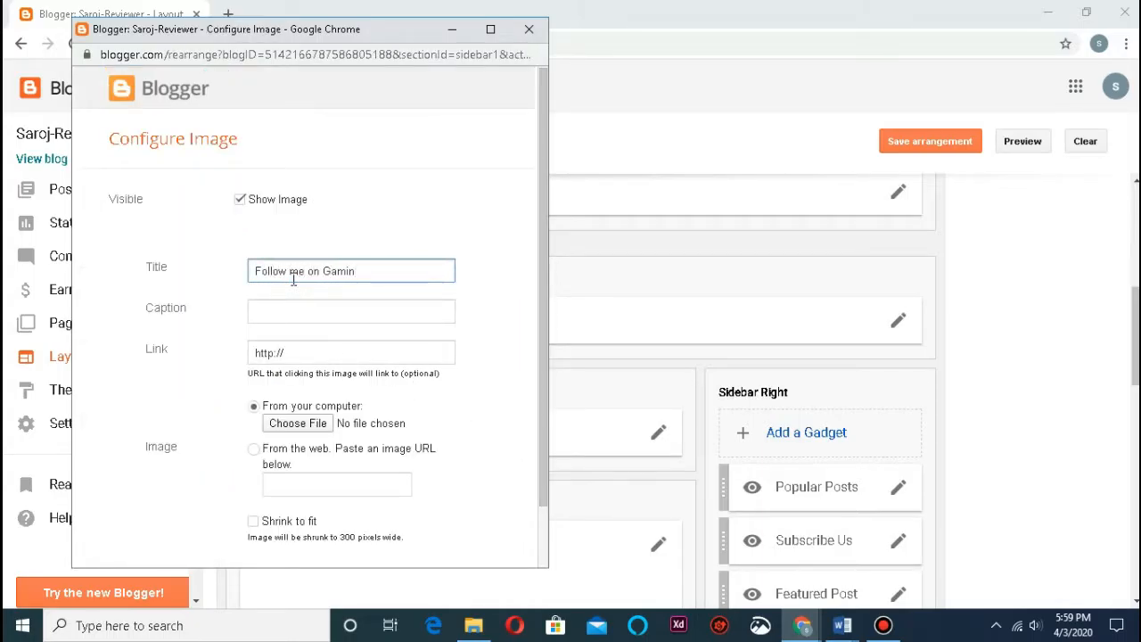
left_click(327, 312)
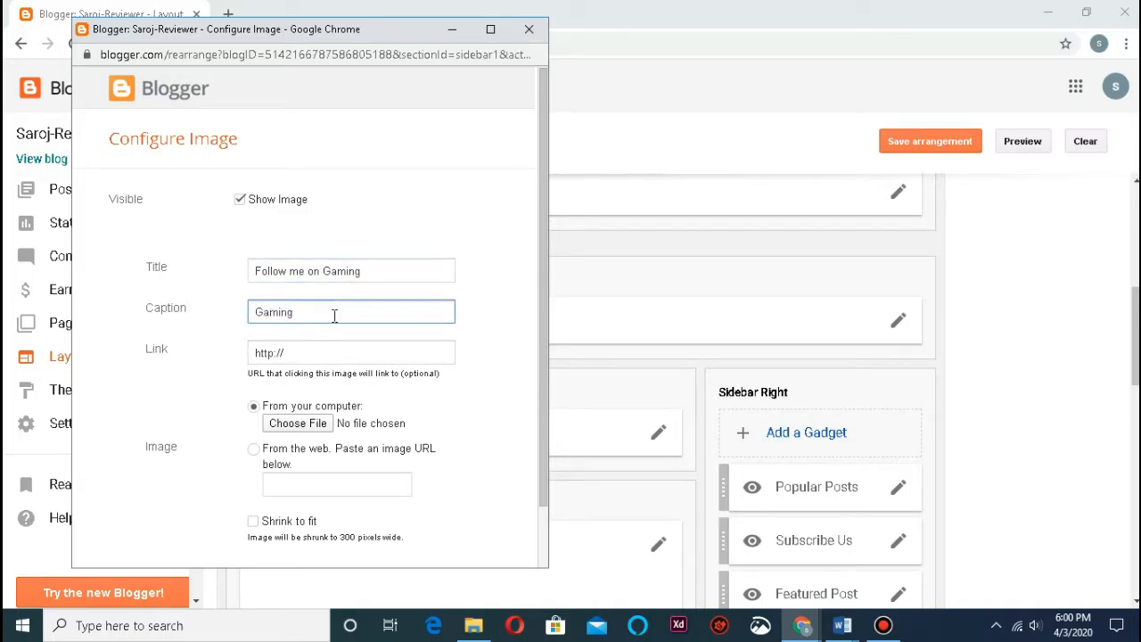
left_click(356, 352)
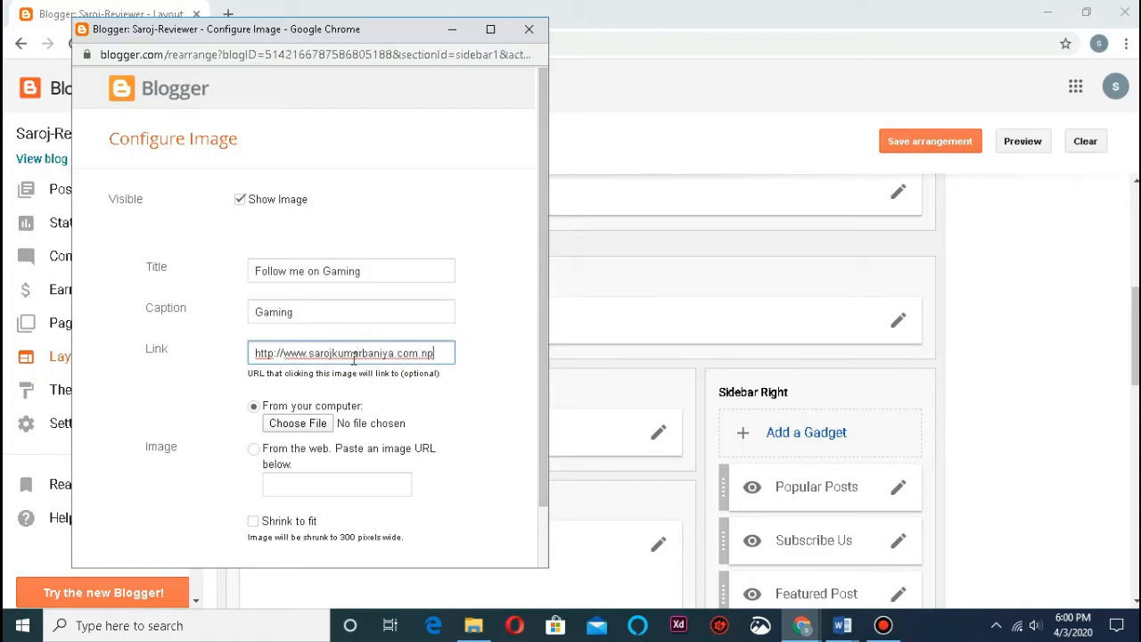
- Upload the image pes20202 from the Desktop as the gadget's picture
scroll(355, 381, "down", 1)
left_click(306, 356)
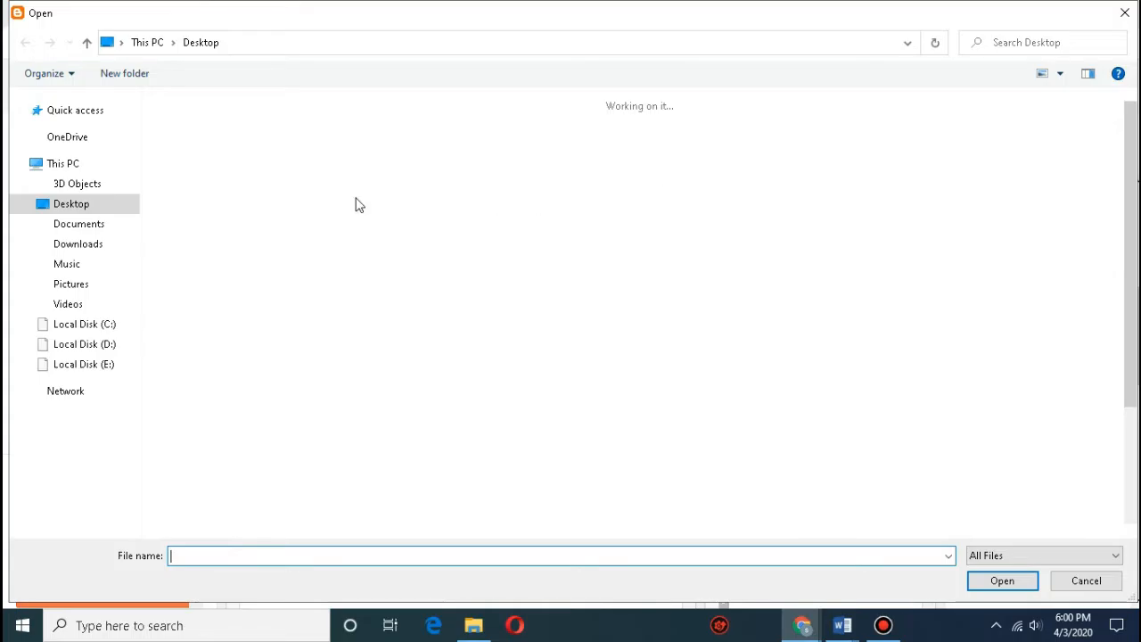
scroll(446, 315, "down", 2)
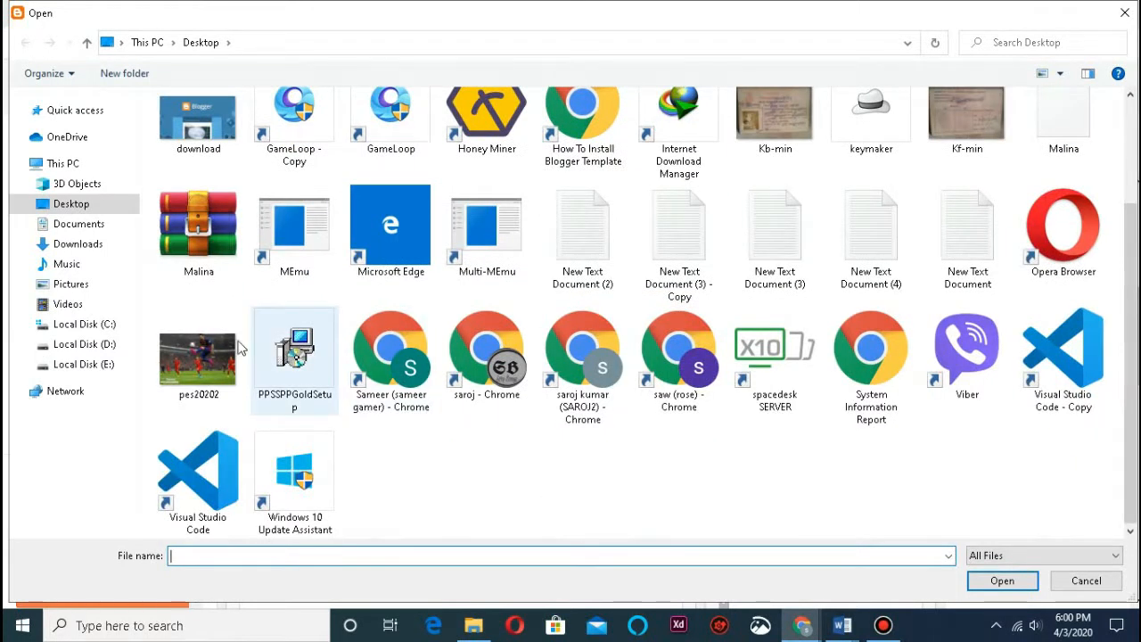
scroll(223, 357, "up", 1)
scroll(209, 411, "down", 1)
left_click(198, 362)
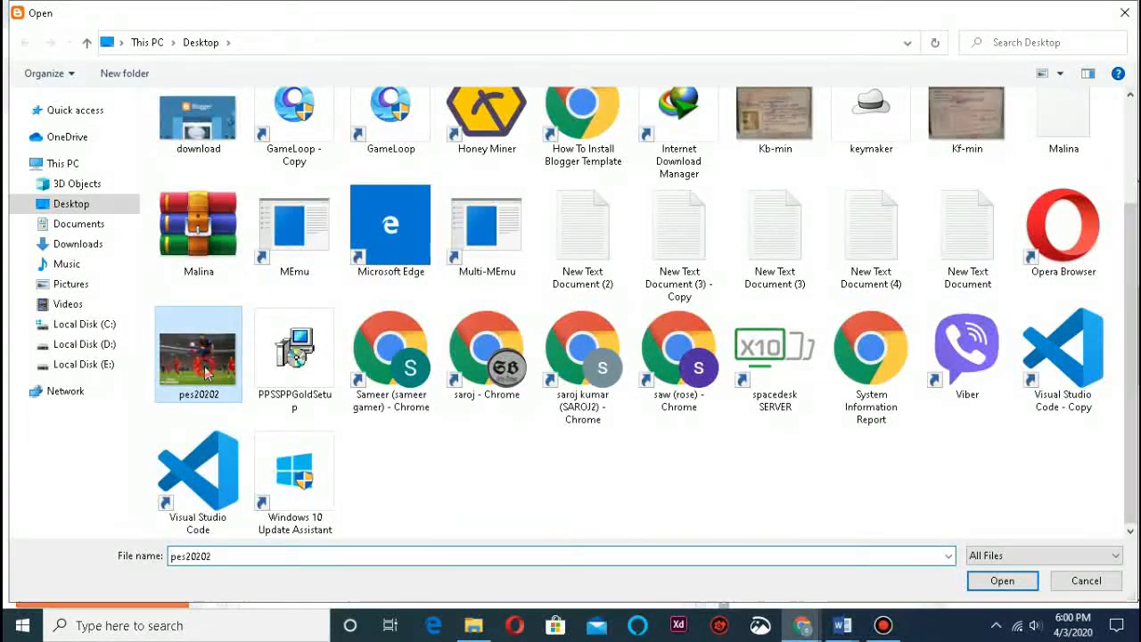
left_click(1003, 581)
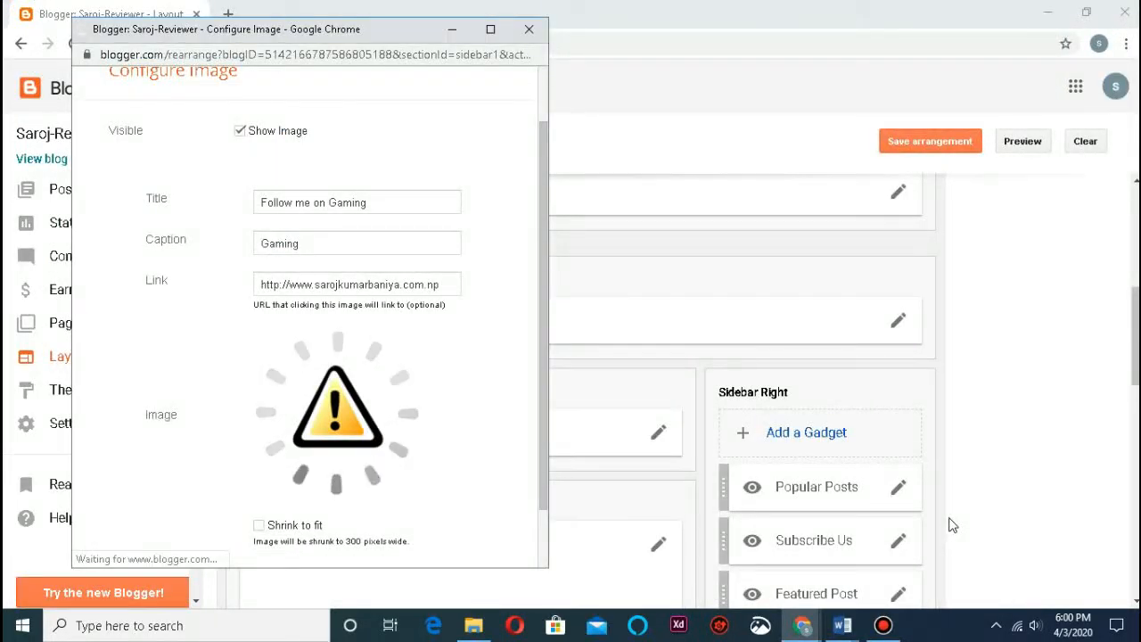
- Enable Shrink to fit for the image and save both the gadget and the layout arrangement
scroll(793, 446, "down", 1)
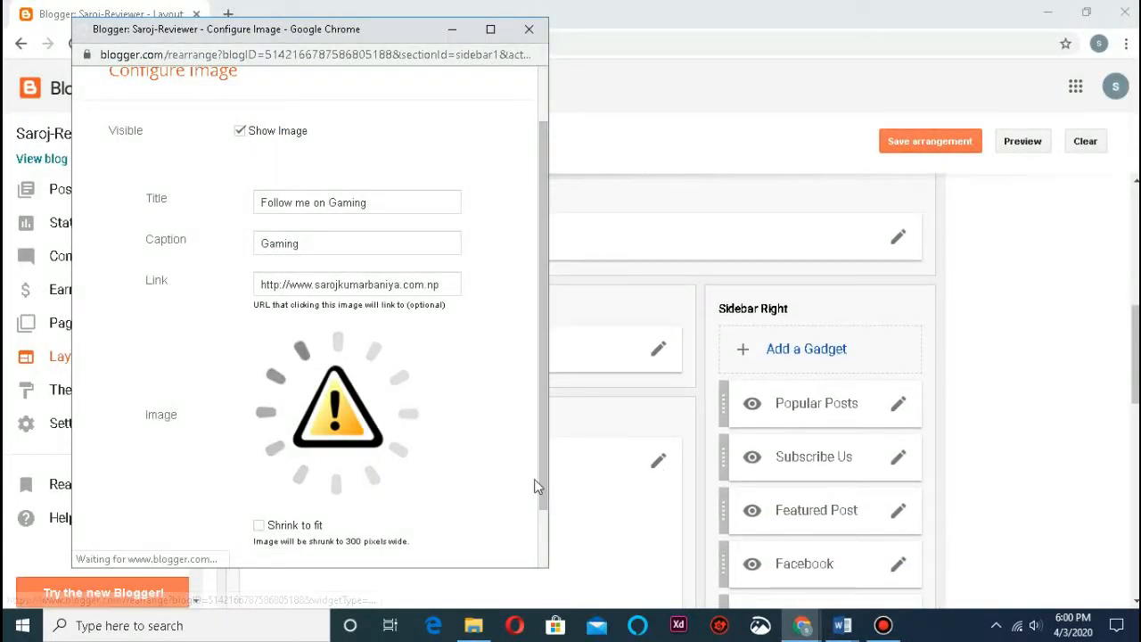
scroll(492, 460, "down", 1)
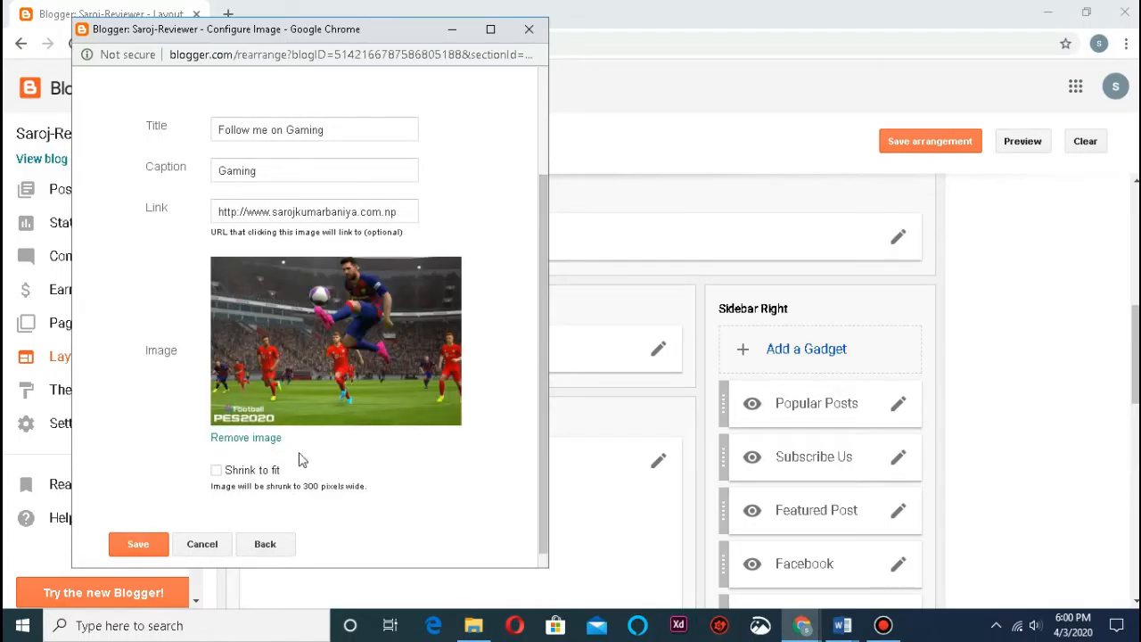
scroll(312, 481, "down", 1)
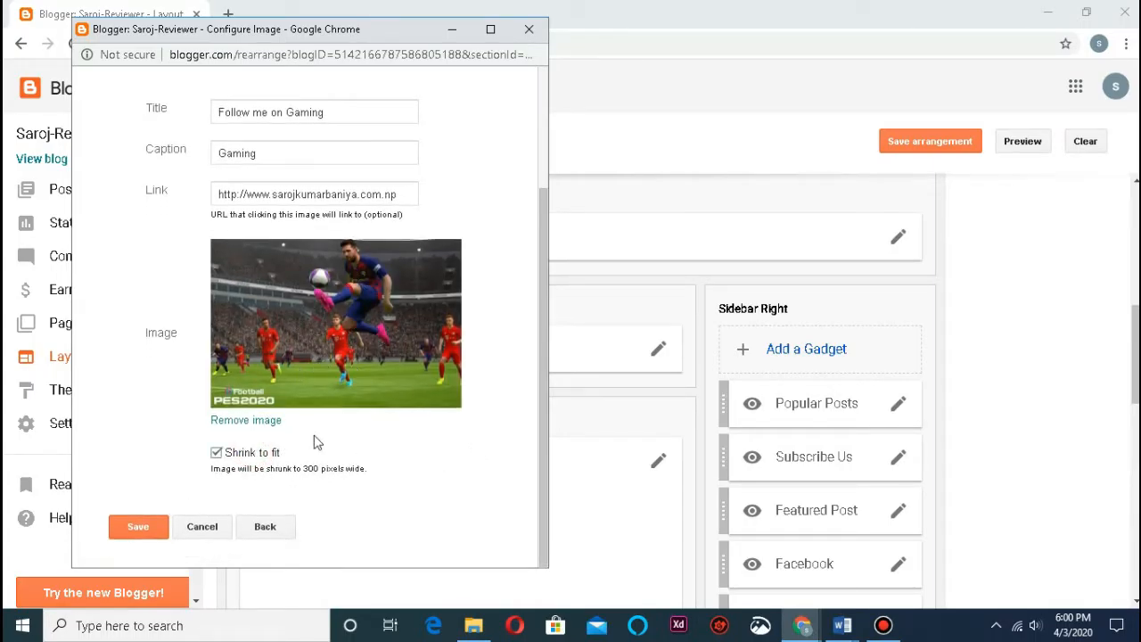
left_click(146, 528)
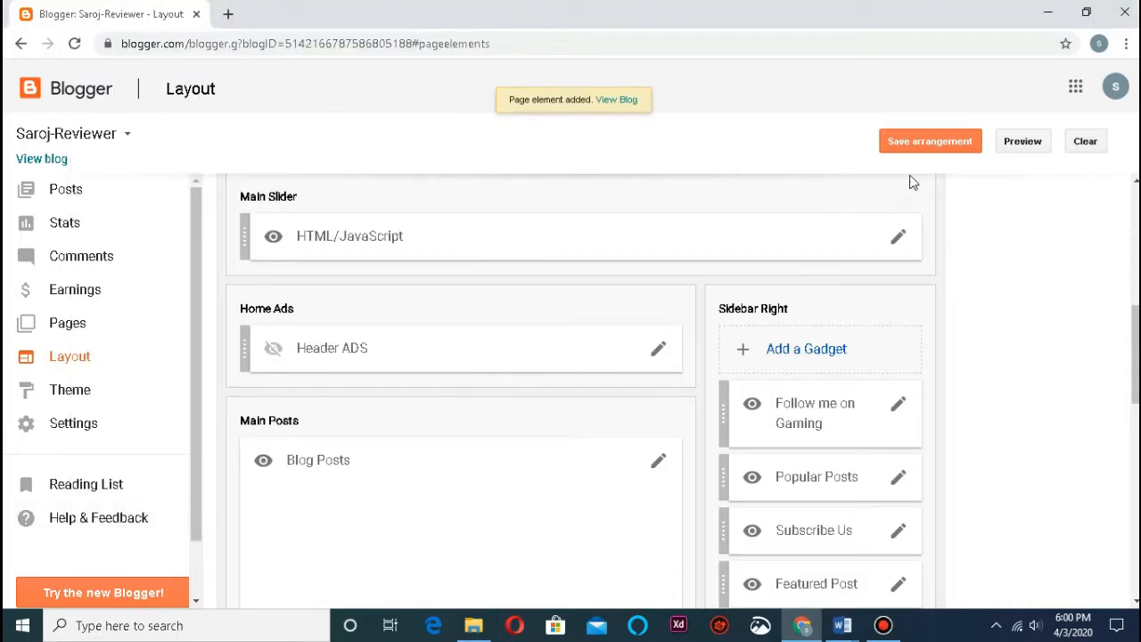
left_click(905, 144)
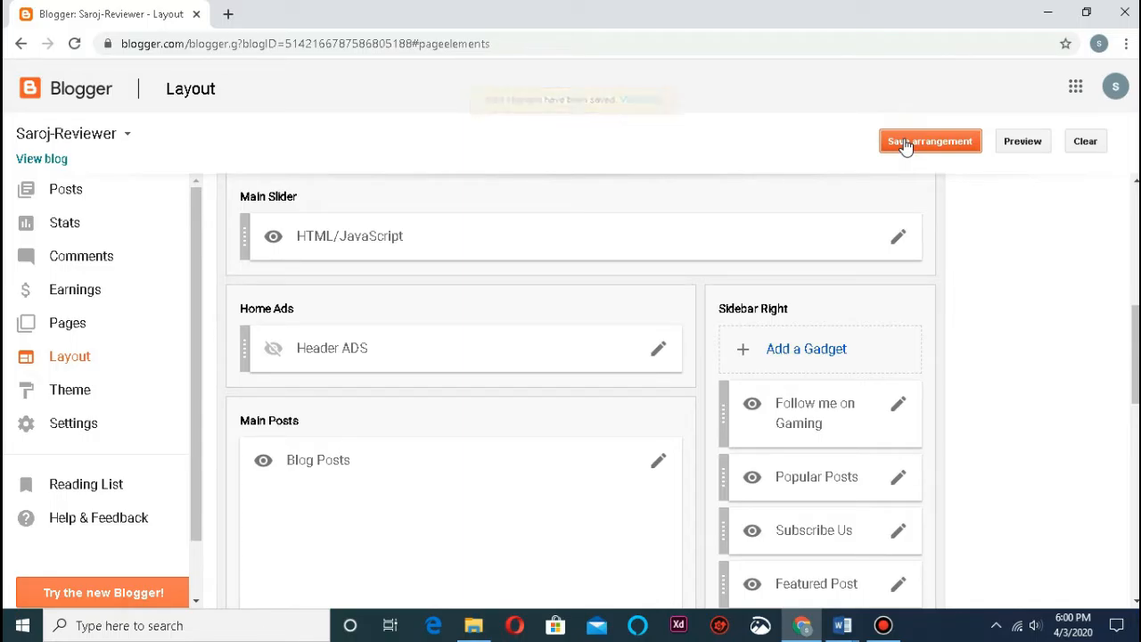
- Move the "Follow me on Gaming" gadget to the end of Sidebar Right, below About Me
scroll(843, 201, "down", 2)
scroll(737, 334, "up", 1)
scroll(737, 334, "up", 1)
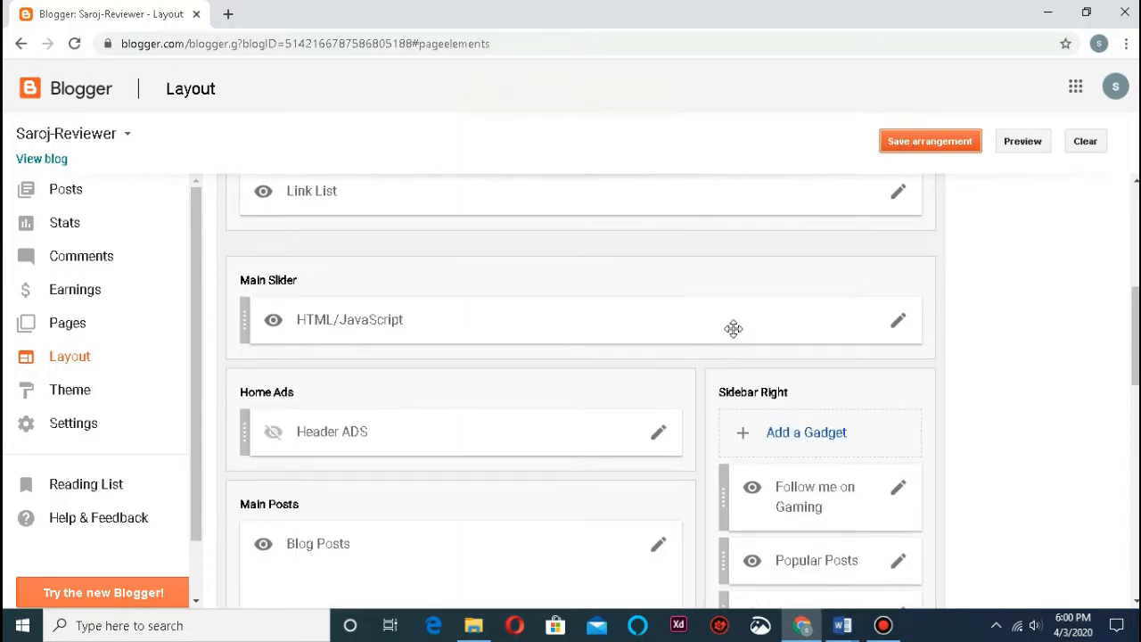
scroll(886, 428, "down", 5)
scroll(825, 357, "up", 3)
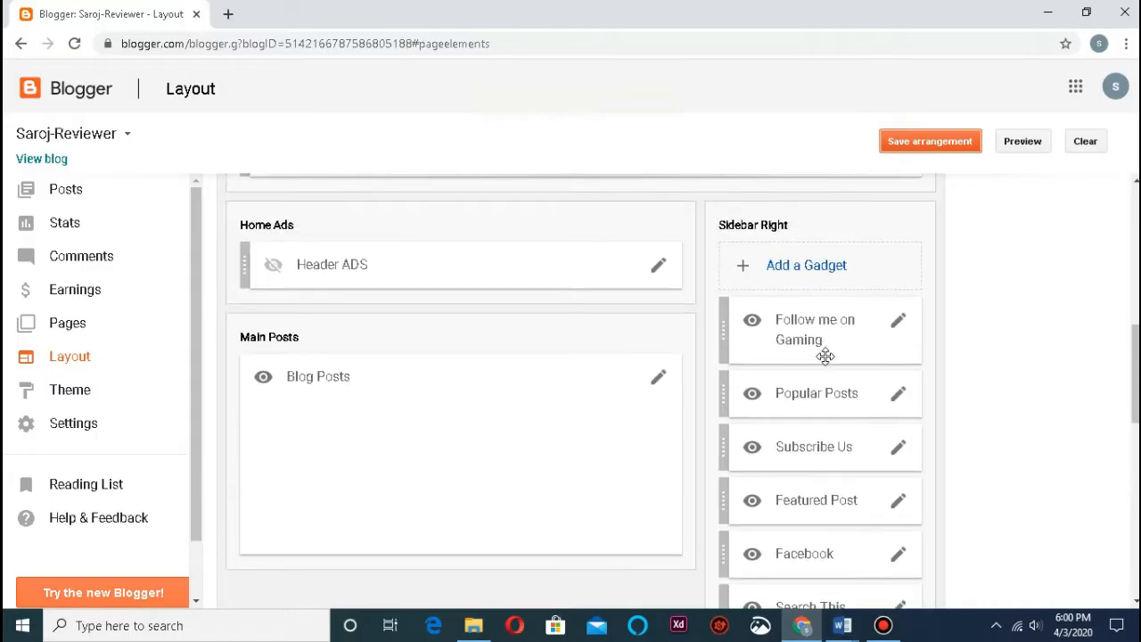
left_click_drag(813, 314, 793, 426)
scroll(791, 343, "down", 2)
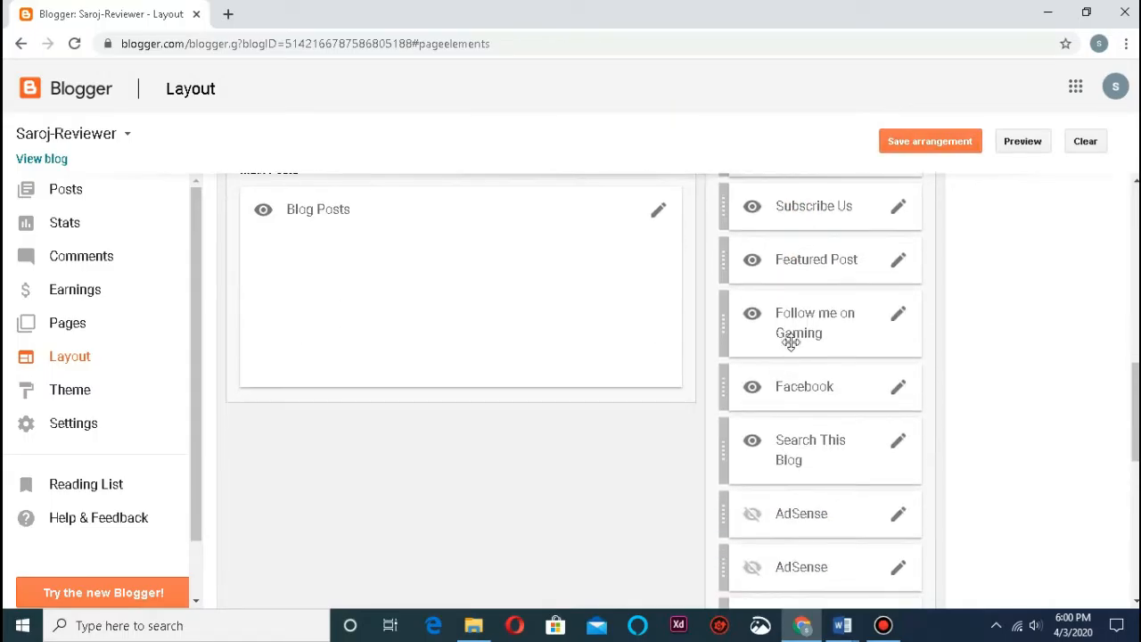
left_click_drag(808, 353, 800, 466)
scroll(780, 336, "down", 3)
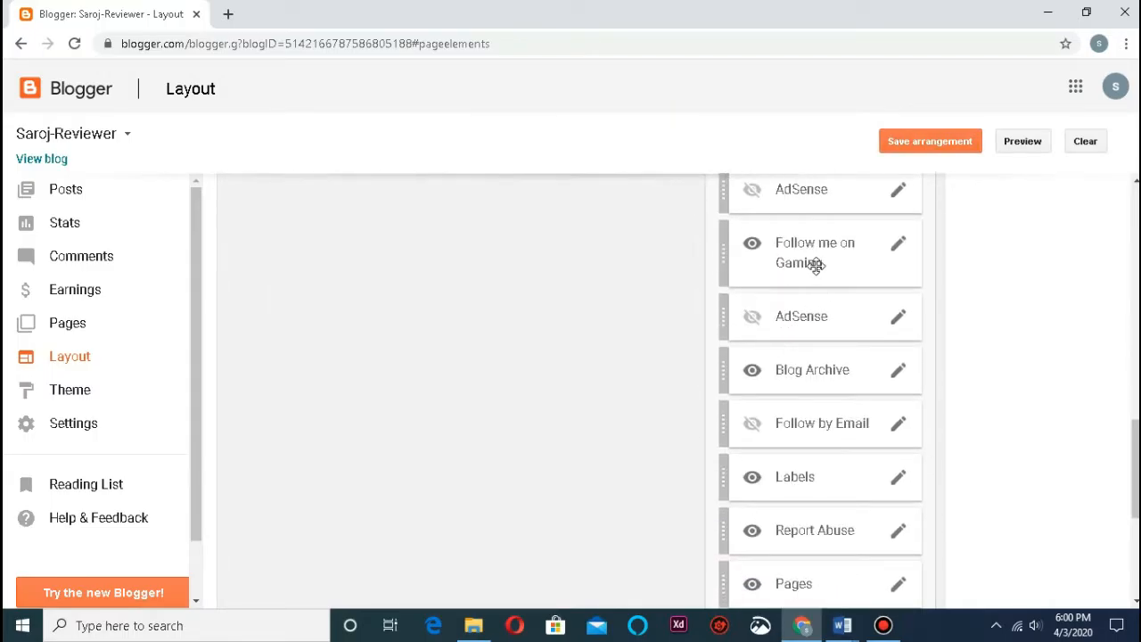
left_click_drag(816, 265, 825, 526)
scroll(797, 416, "down", 3)
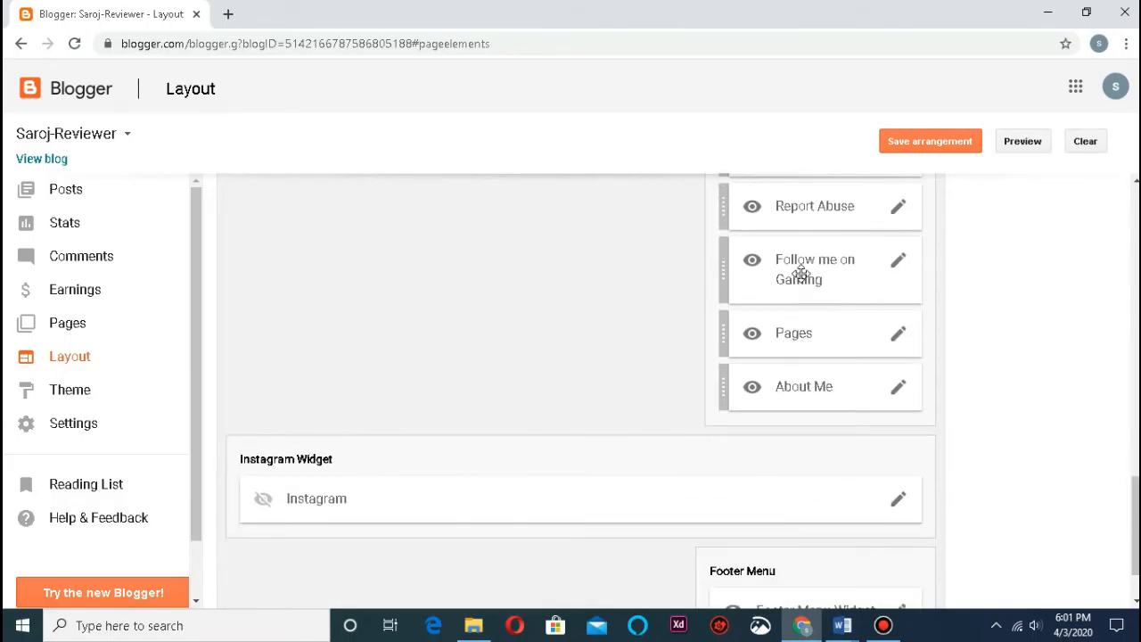
left_click_drag(800, 272, 806, 386)
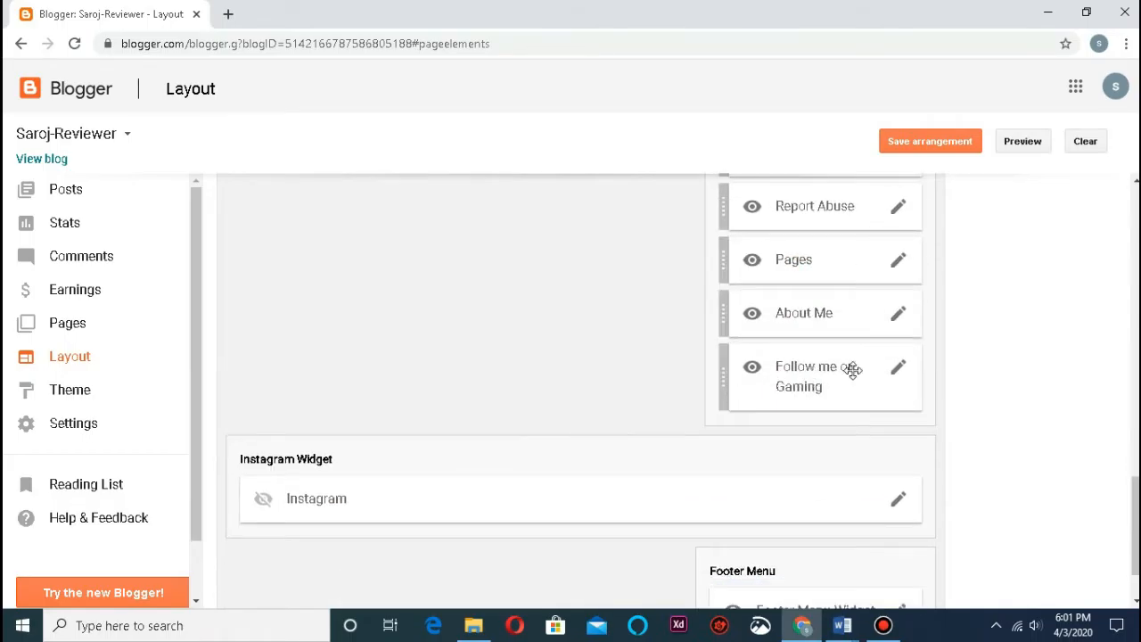
- Save the layout arrangement and open the live blog
scroll(638, 388, "up", 1)
left_click(917, 156)
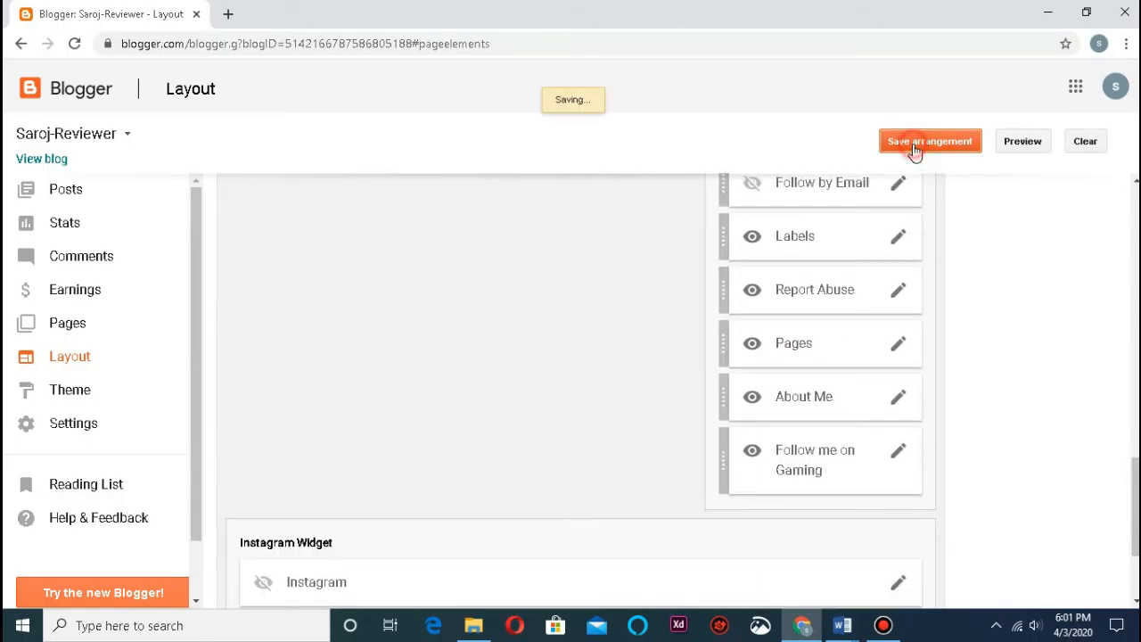
left_click(27, 160)
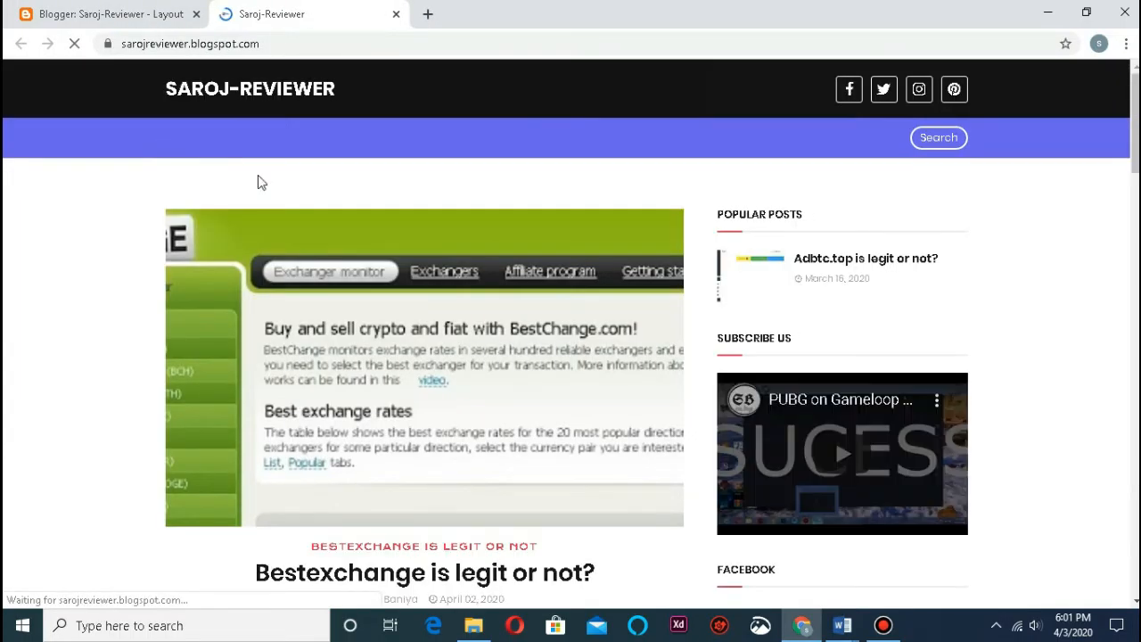
- Look through the blog's home page and examine the "Follow me on Gaming" gadget in its sidebar
scroll(575, 283, "down", 5)
scroll(449, 234, "up", 6)
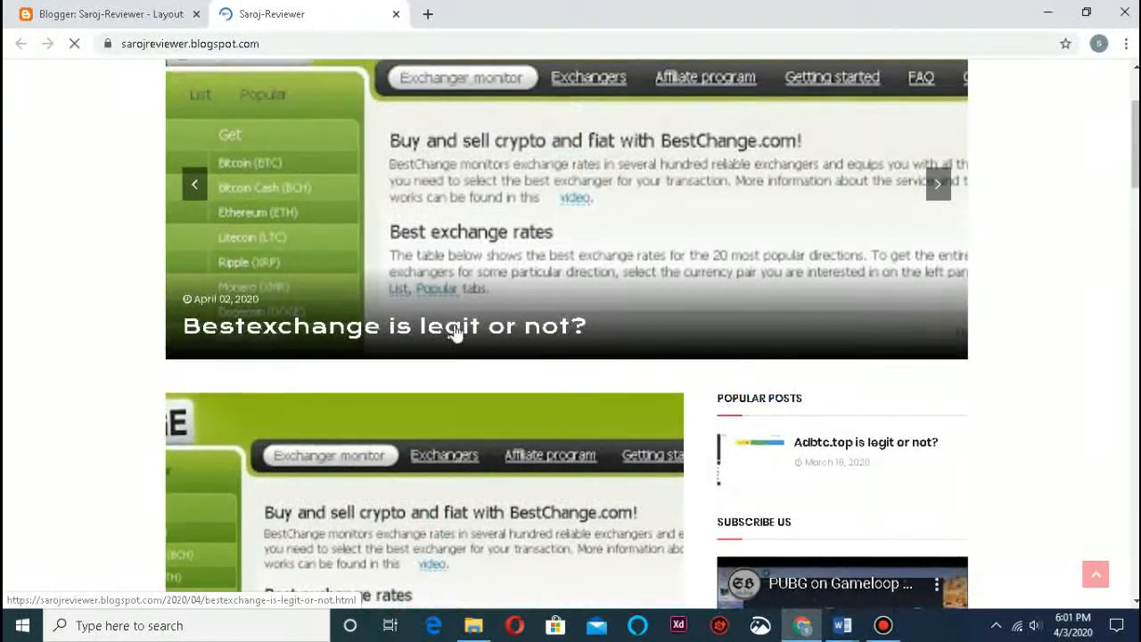
scroll(461, 339, "down", 2)
scroll(482, 324, "down", 2)
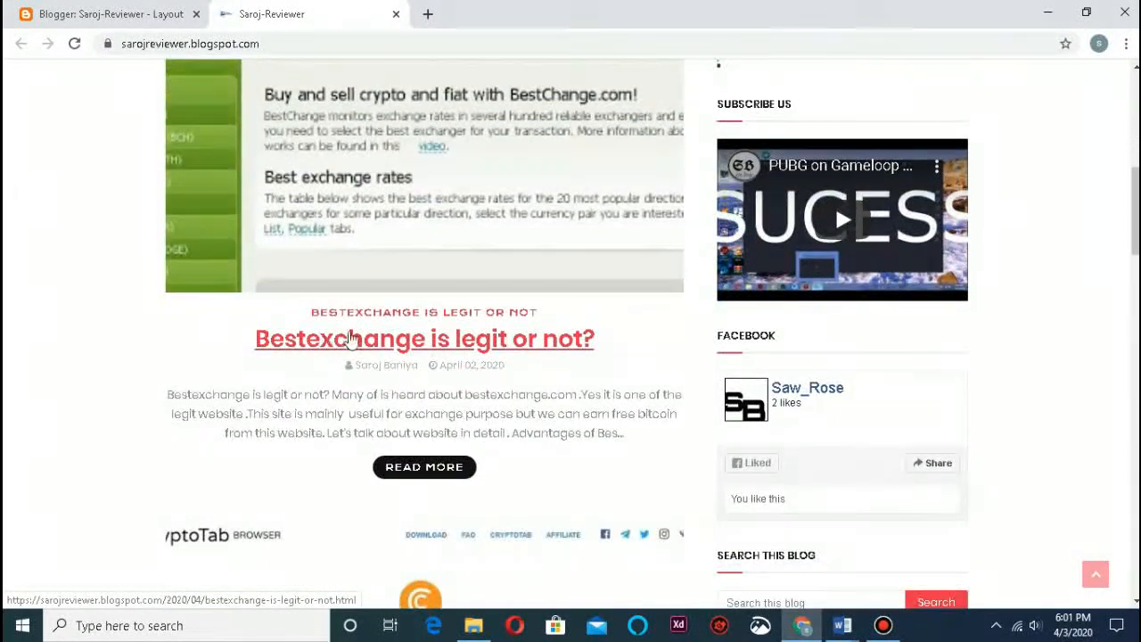
scroll(536, 366, "down", 2)
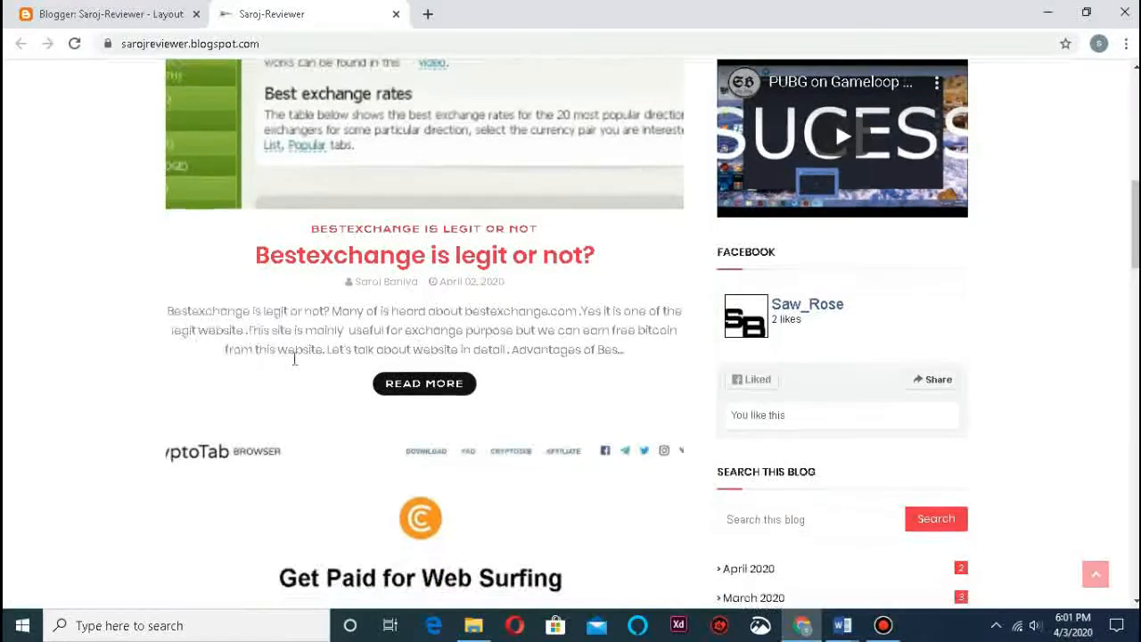
scroll(475, 276, "up", 1)
scroll(475, 277, "down", 9)
scroll(418, 325, "up", 3)
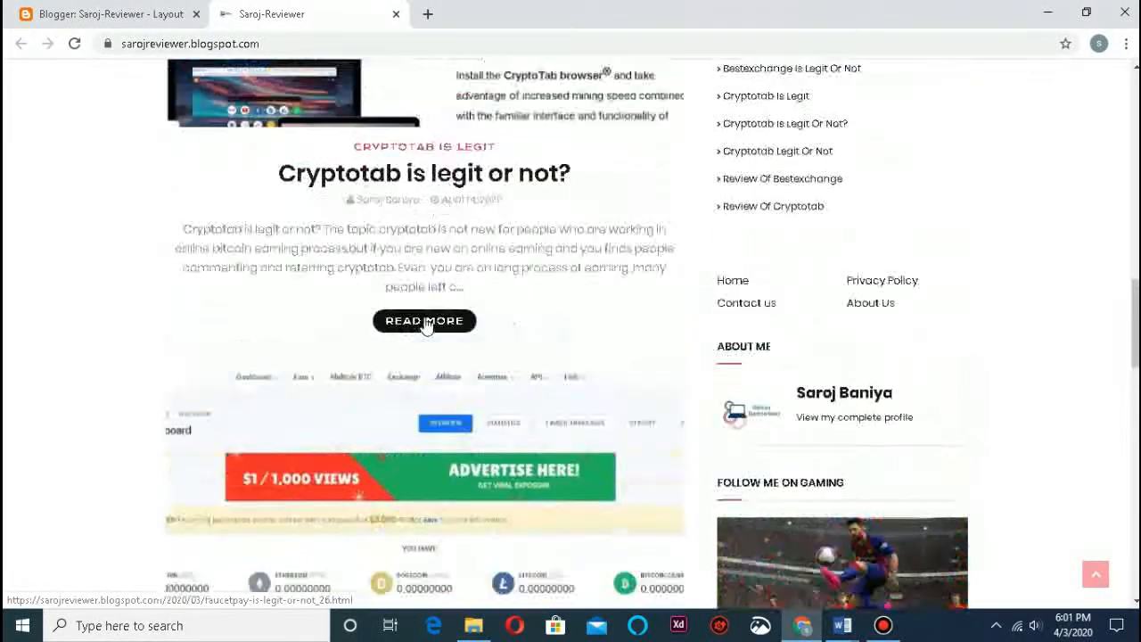
scroll(579, 294, "down", 5)
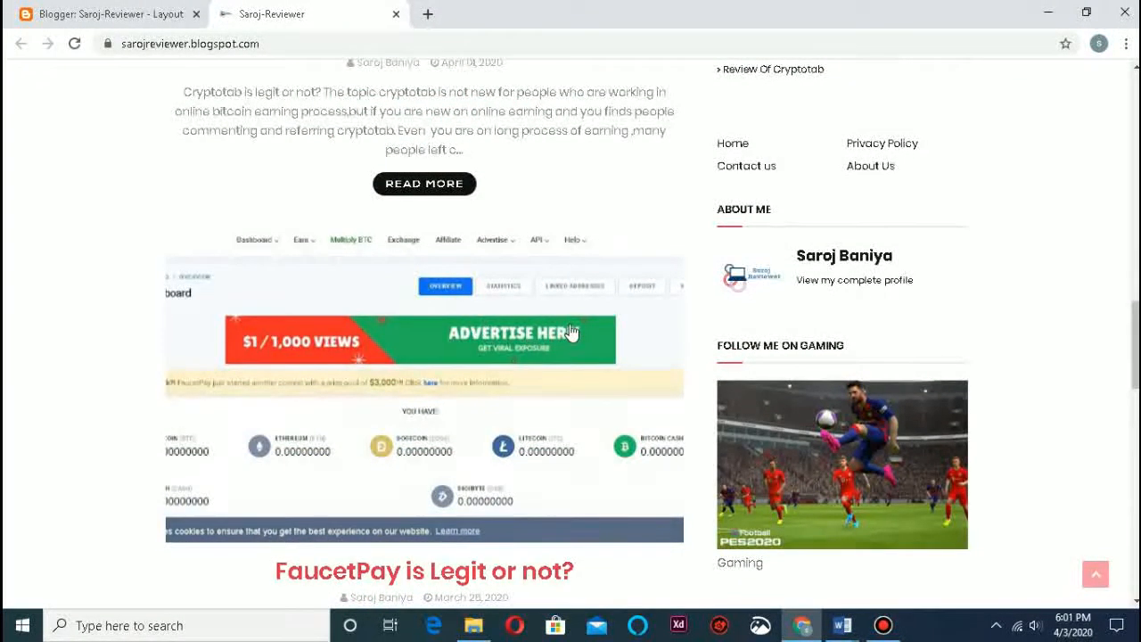
scroll(486, 392, "down", 2)
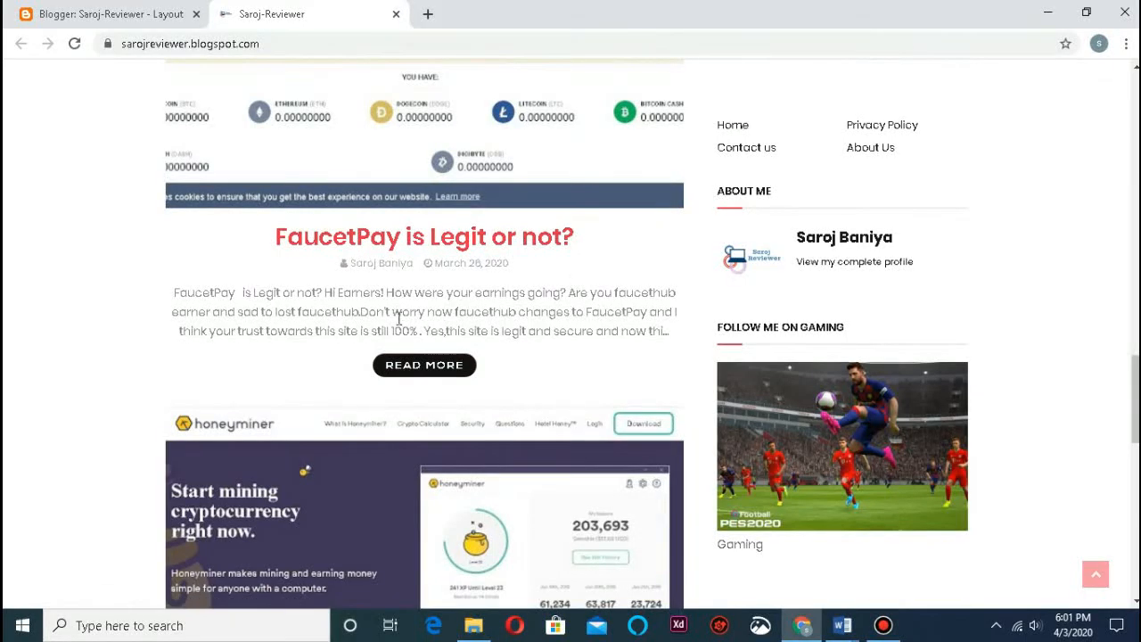
scroll(587, 331, "down", 4)
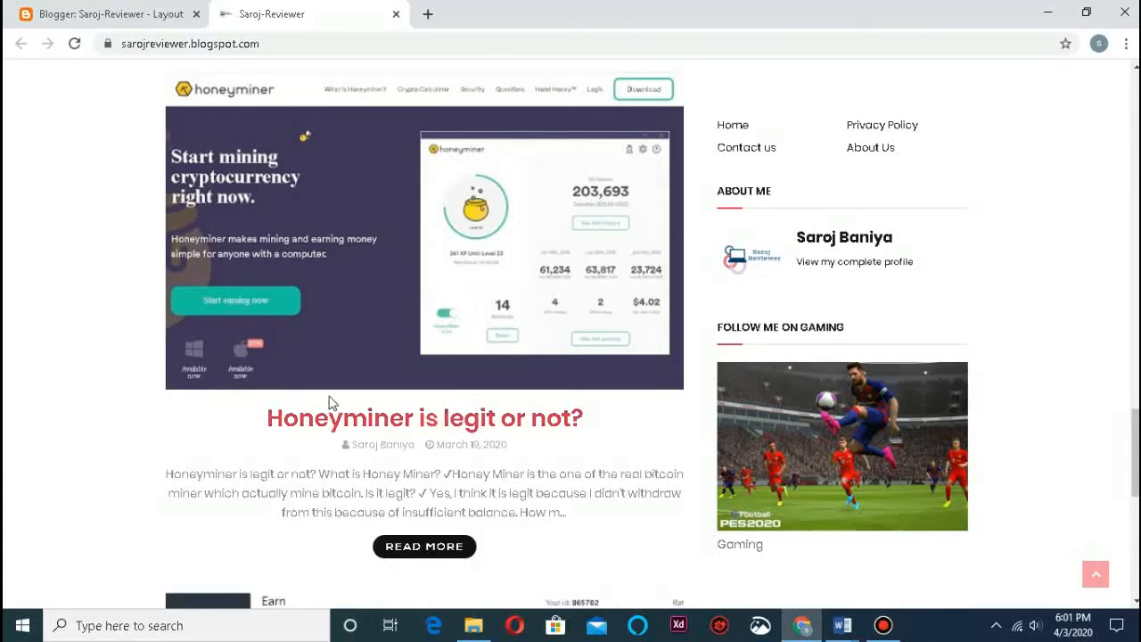
scroll(330, 397, "up", 2)
scroll(326, 393, "down", 2)
scroll(326, 358, "down", 1)
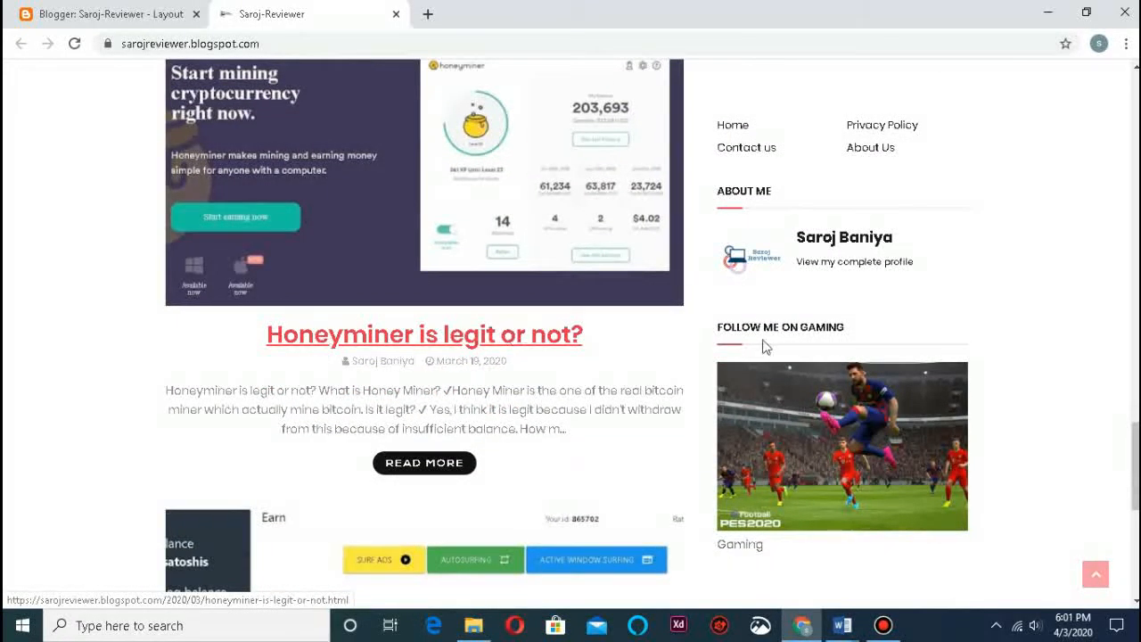
- Test the link on the "Follow me on Gaming" image and look through the home page of the linked site
left_click(836, 444)
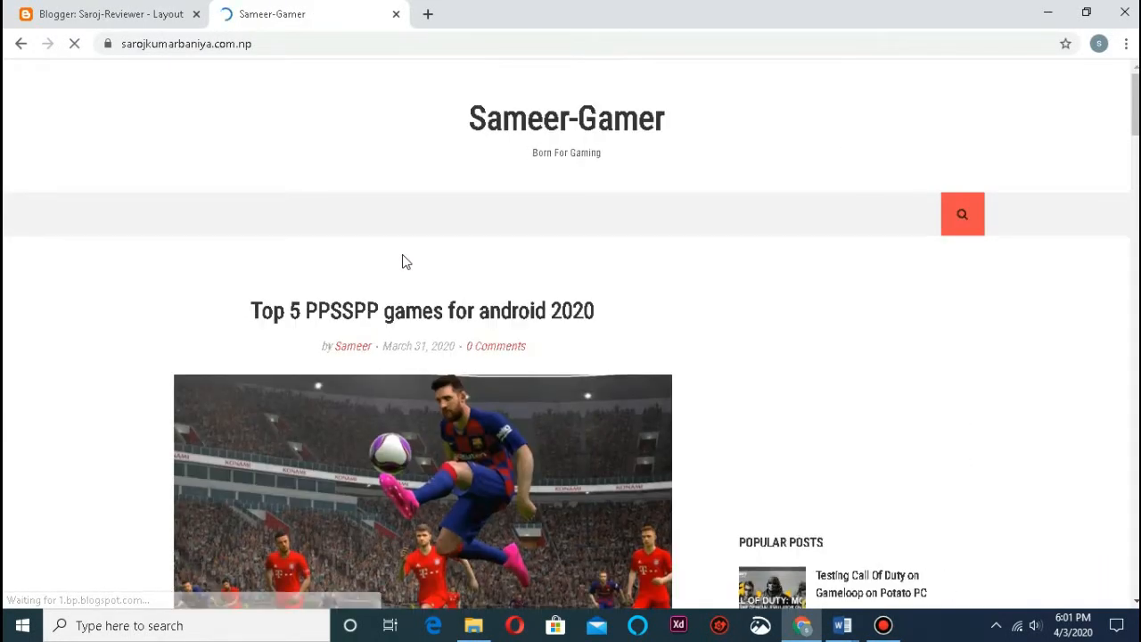
scroll(459, 302, "down", 6)
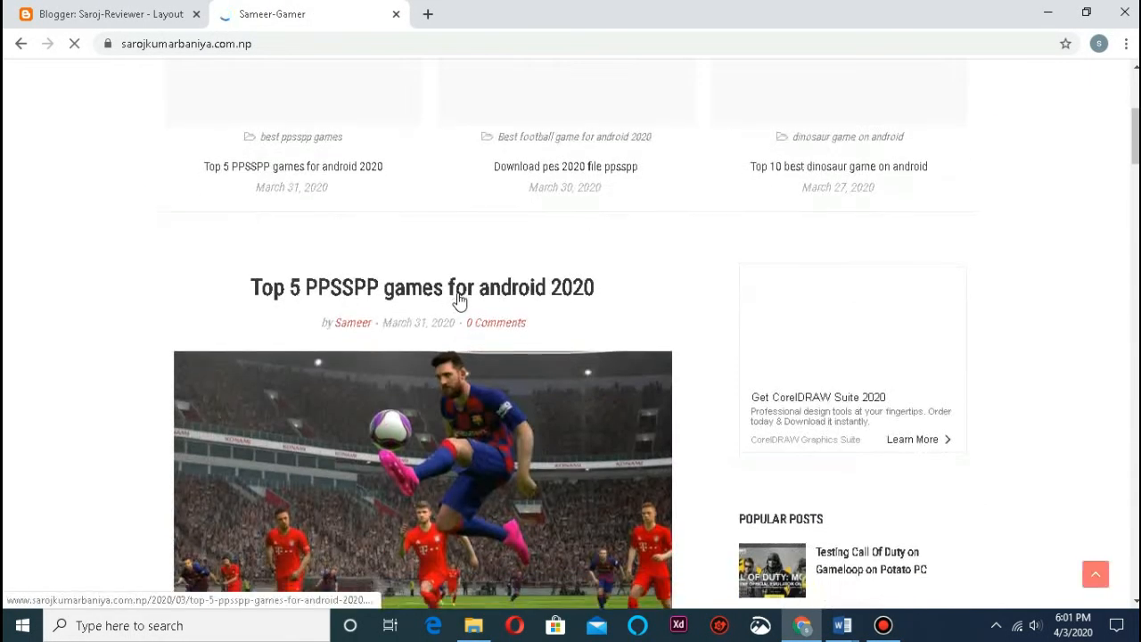
scroll(461, 304, "up", 6)
scroll(656, 330, "down", 1)
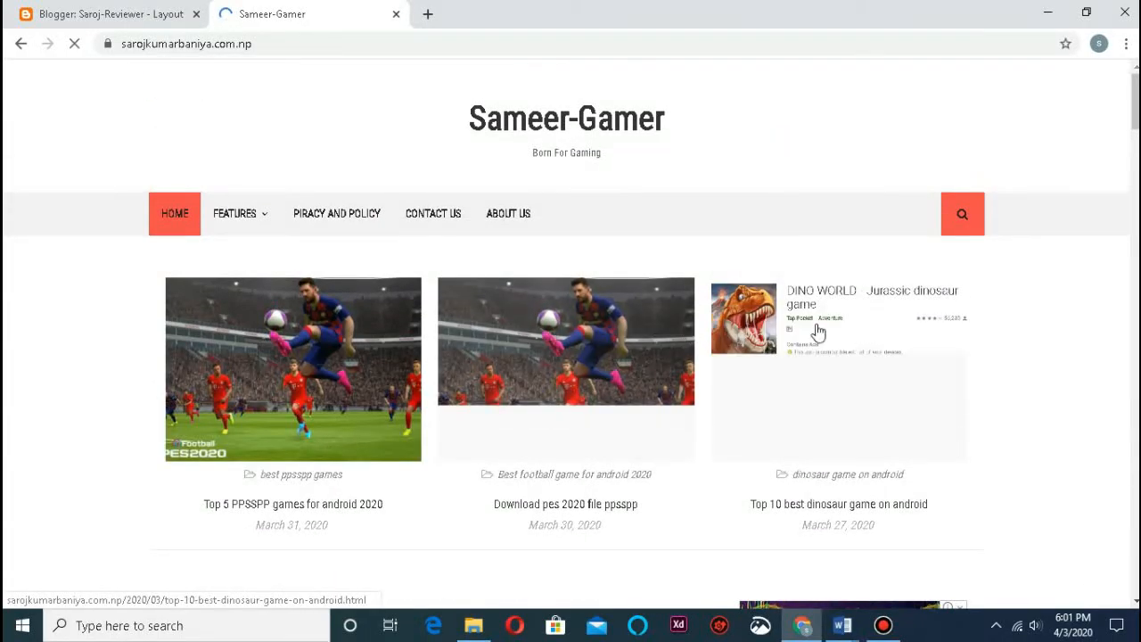
scroll(754, 372, "down", 2)
scroll(904, 349, "down", 20)
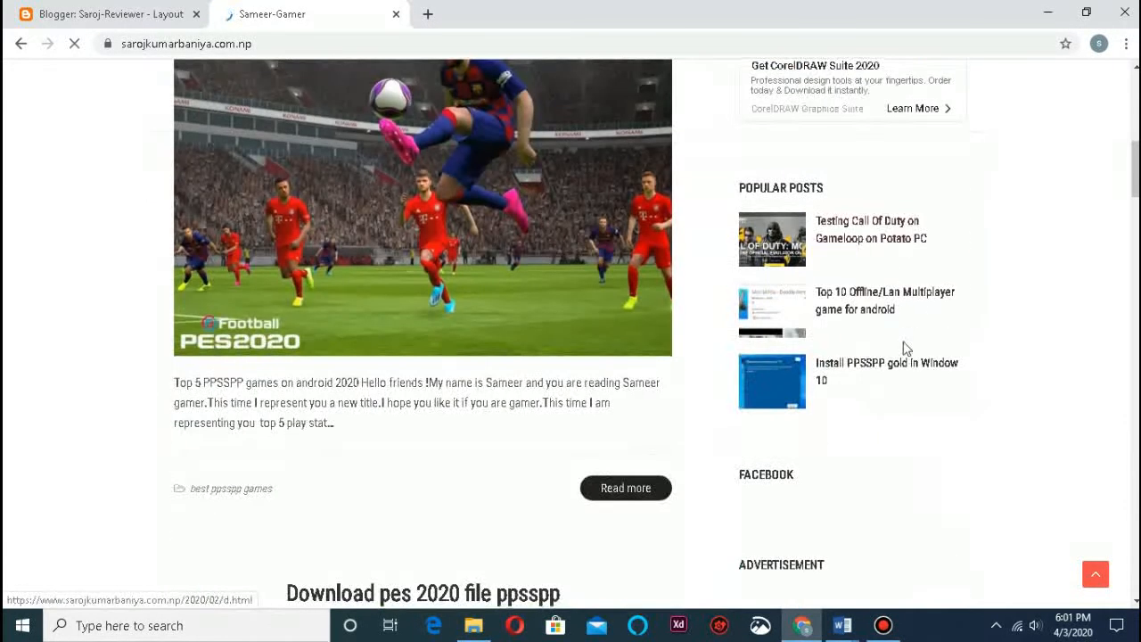
scroll(541, 446, "down", 2)
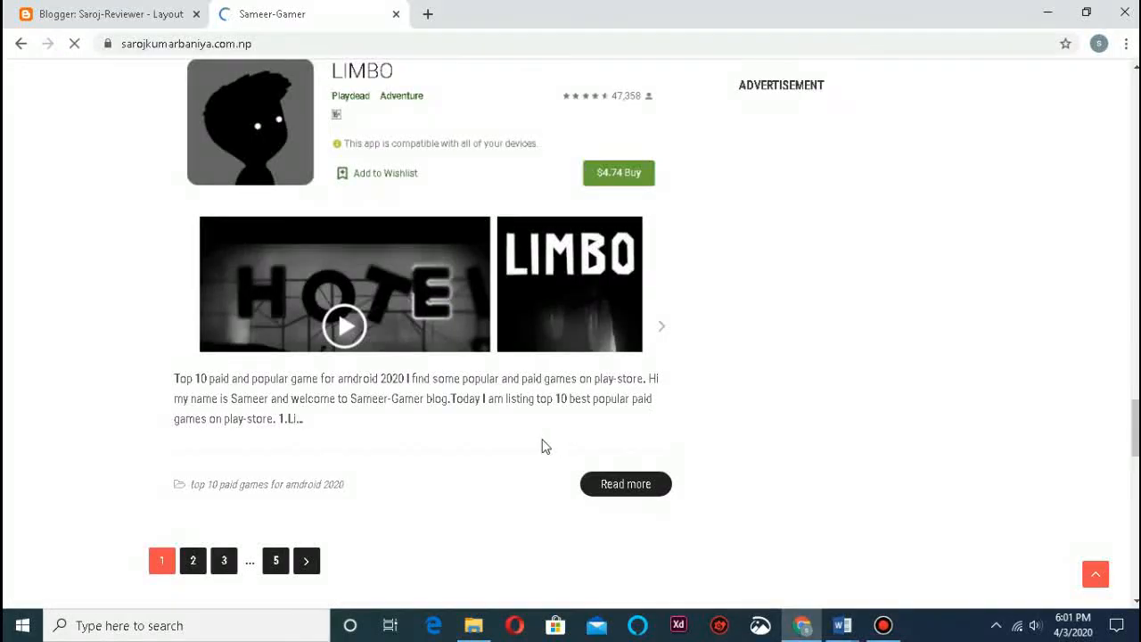
scroll(494, 444, "up", 13)
scroll(494, 444, "up", 8)
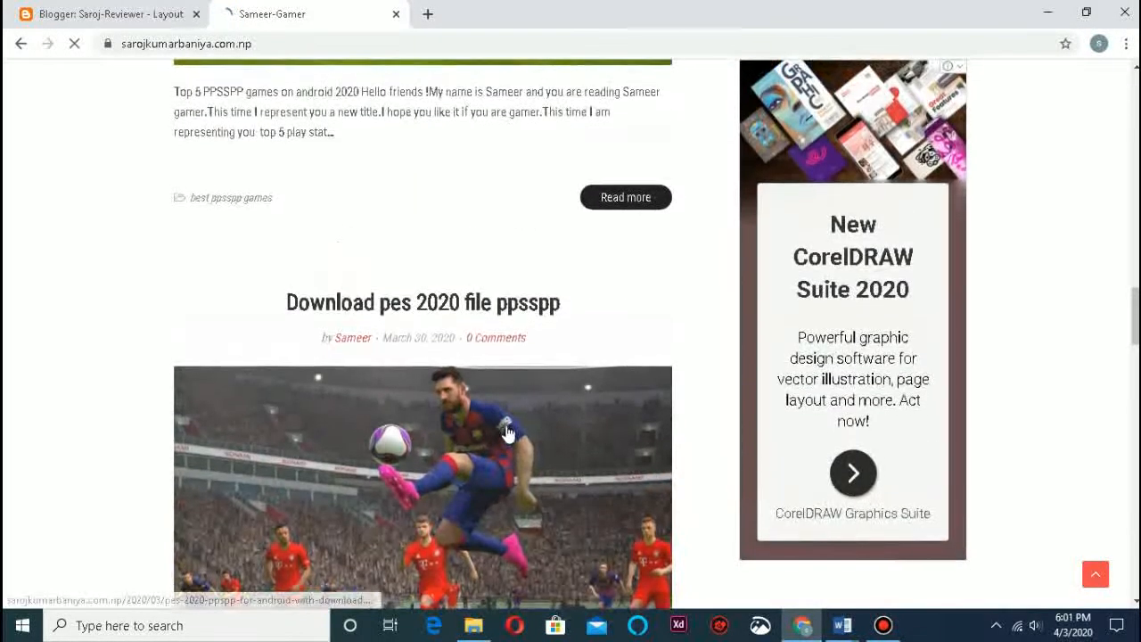
scroll(675, 244, "up", 6)
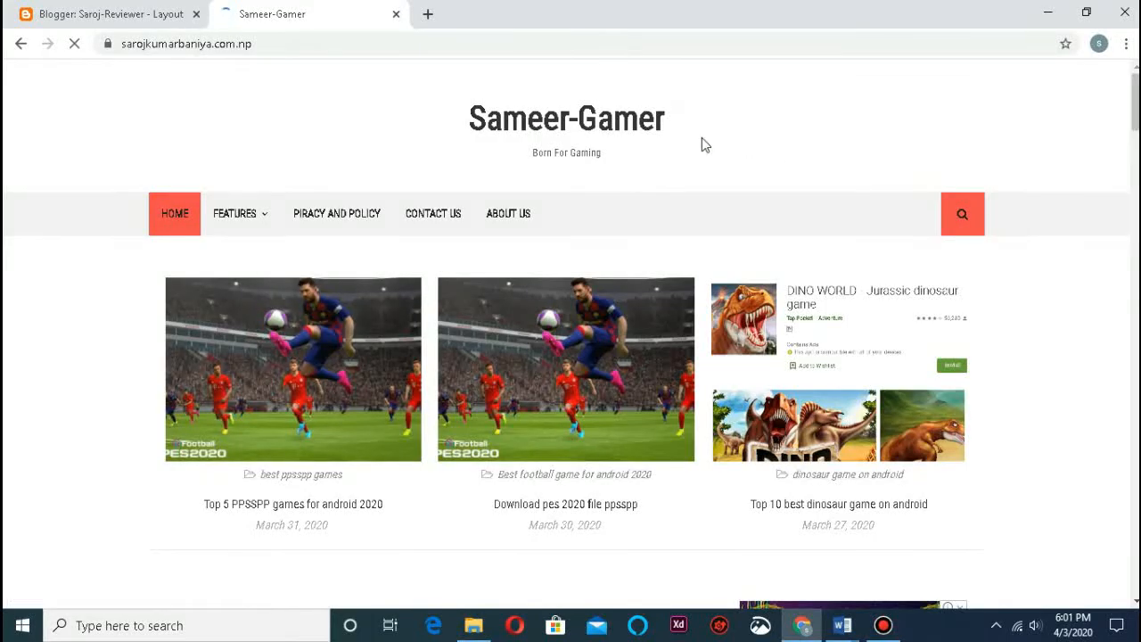
left_click_drag(683, 120, 410, 125)
scroll(657, 188, "down", 6)
scroll(673, 220, "down", 10)
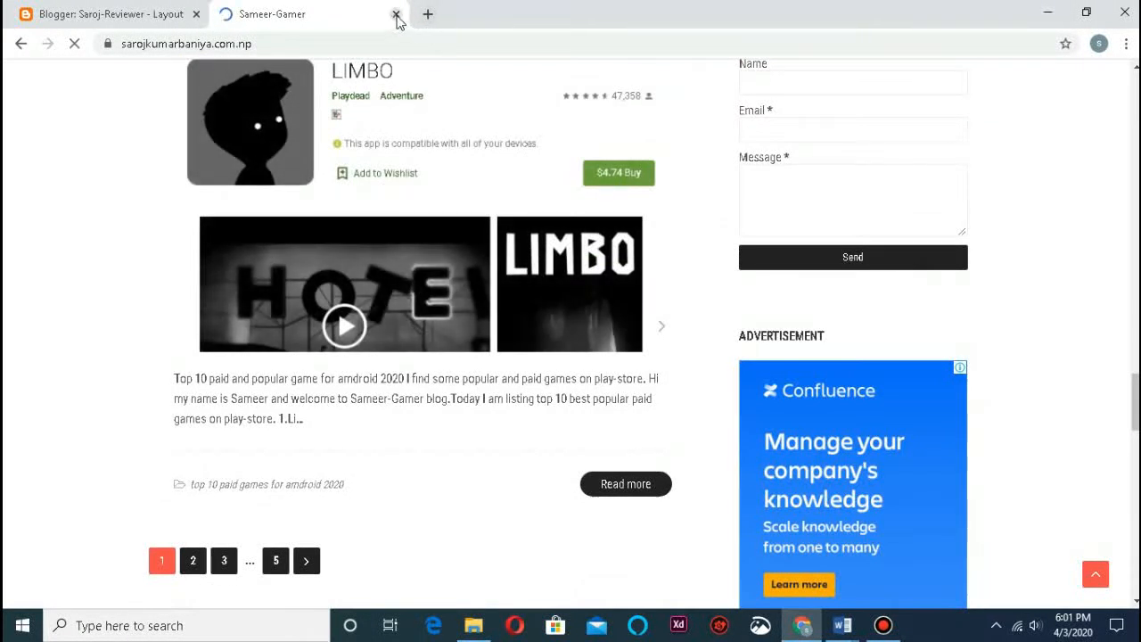
- Close the linked site and save the blog's layout arrangement again
left_click(397, 15)
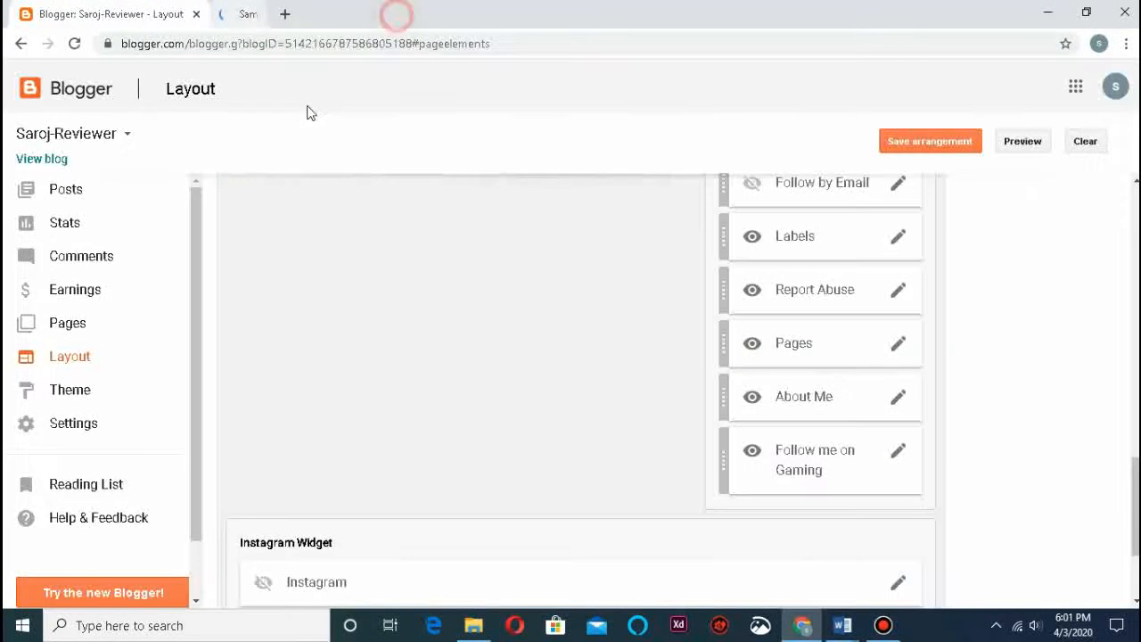
left_click(919, 141)
- Switch to the blogger document in Word and strike through the line "How to add links and more on blog?"
mouse_move(842, 630)
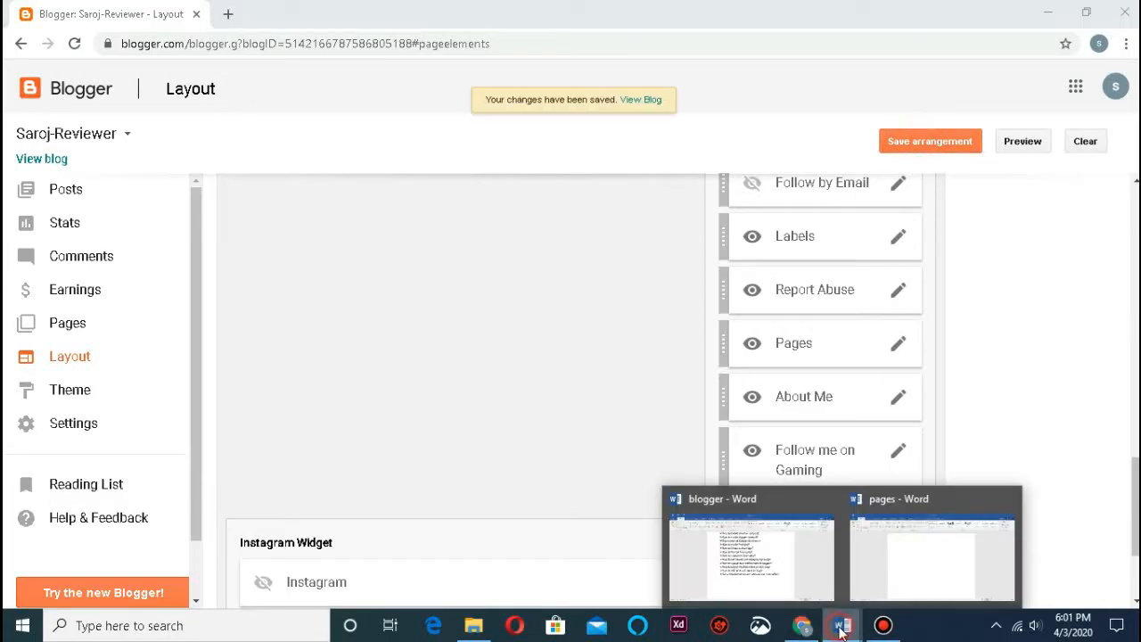
left_click(804, 572)
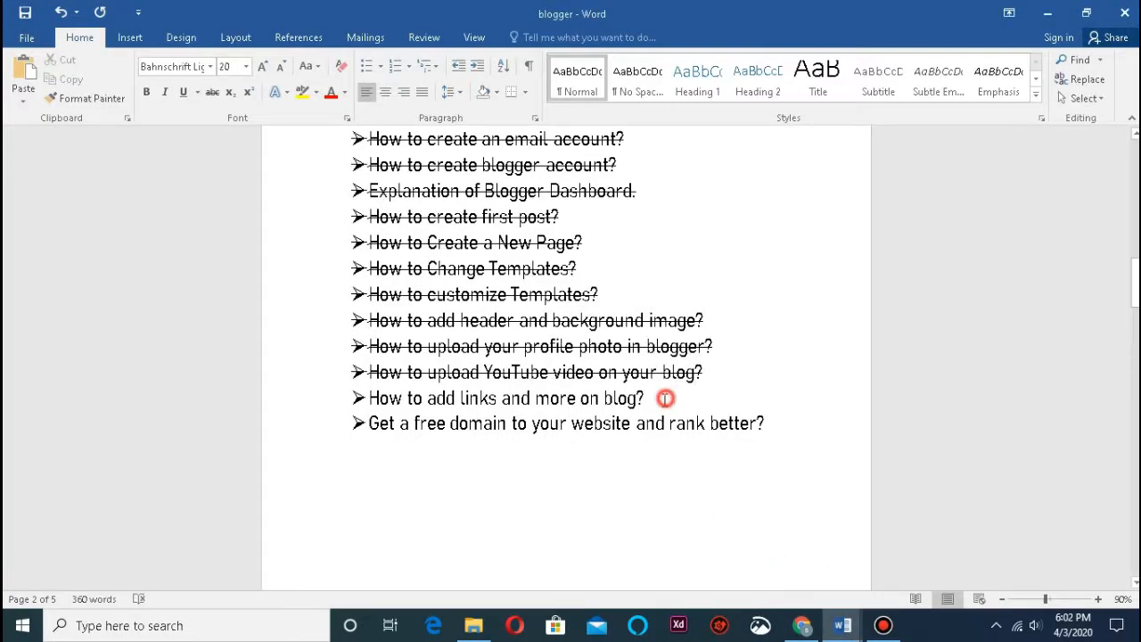
left_click_drag(665, 399, 393, 403)
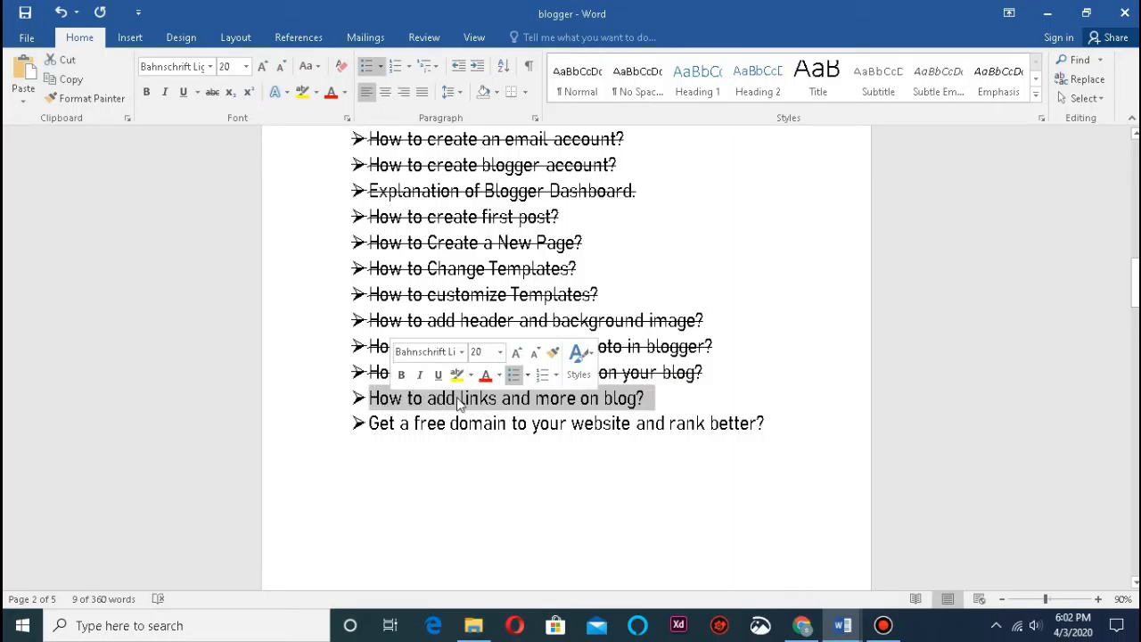
left_click(212, 96)
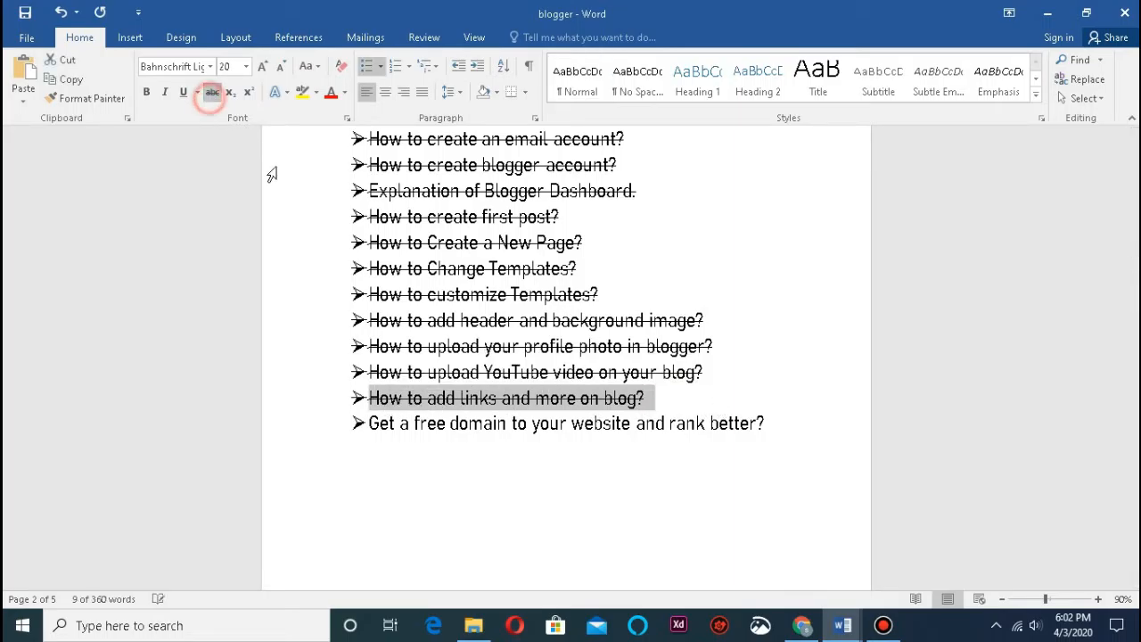
left_click(746, 380)
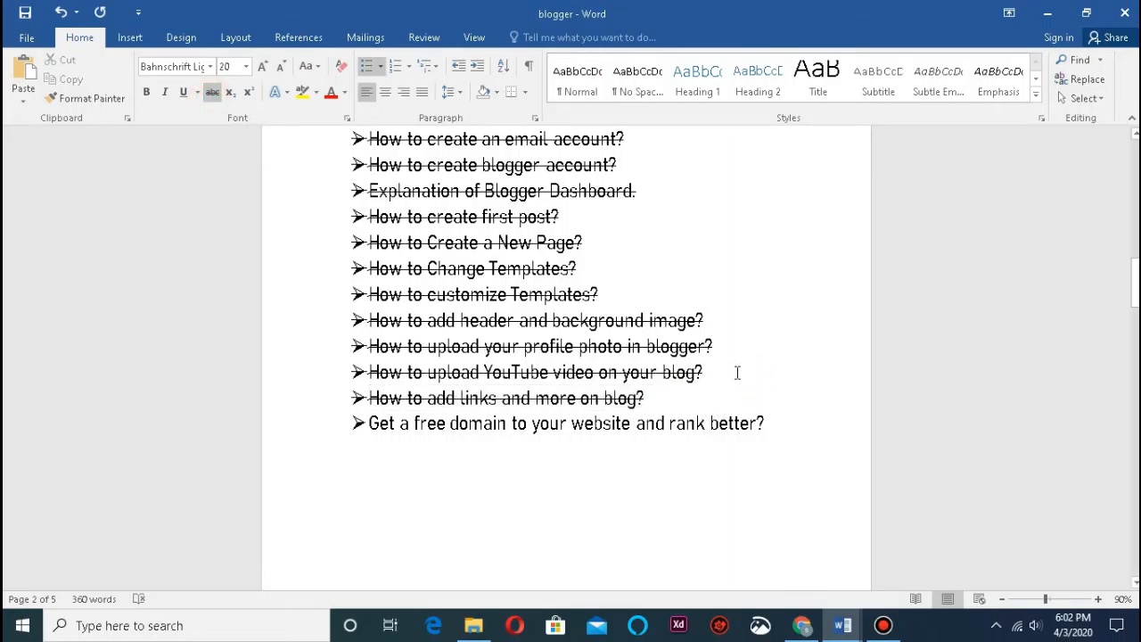